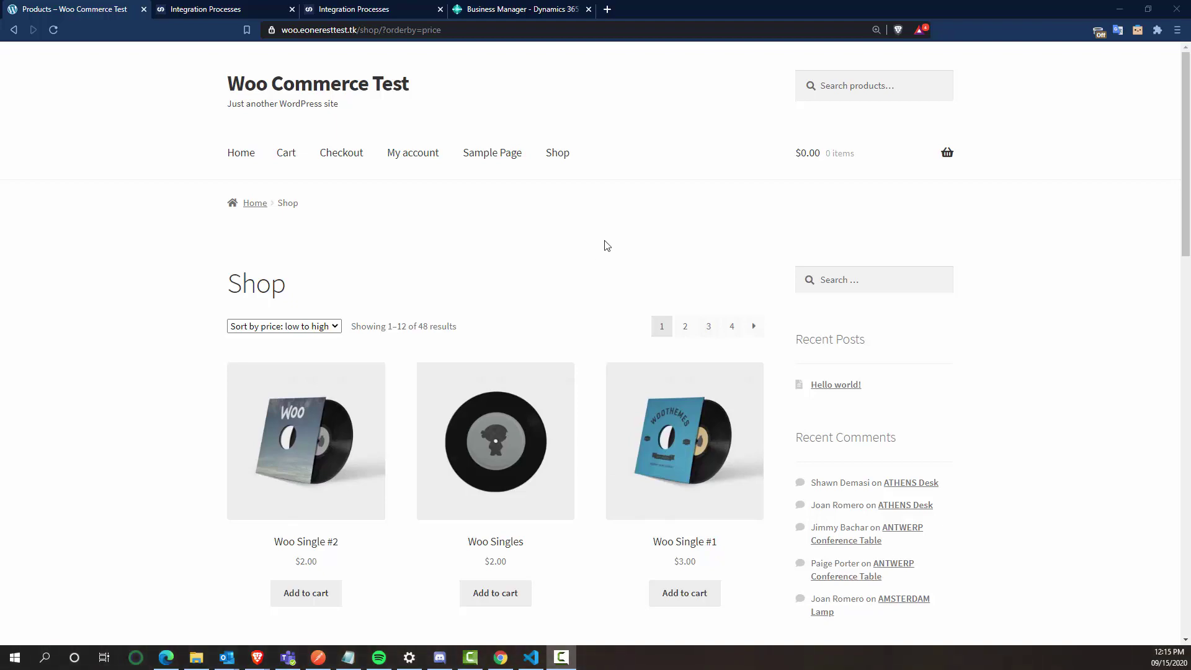
Step: Add Woo Album #1 and Woo Album #2 to the cart and view the cart
{"action": "scroll", "coordinate": [591, 230], "scroll_direction": "down", "scroll_amount": 4}
{"action": "scroll", "coordinate": [591, 277], "scroll_direction": "down", "scroll_amount": 2}
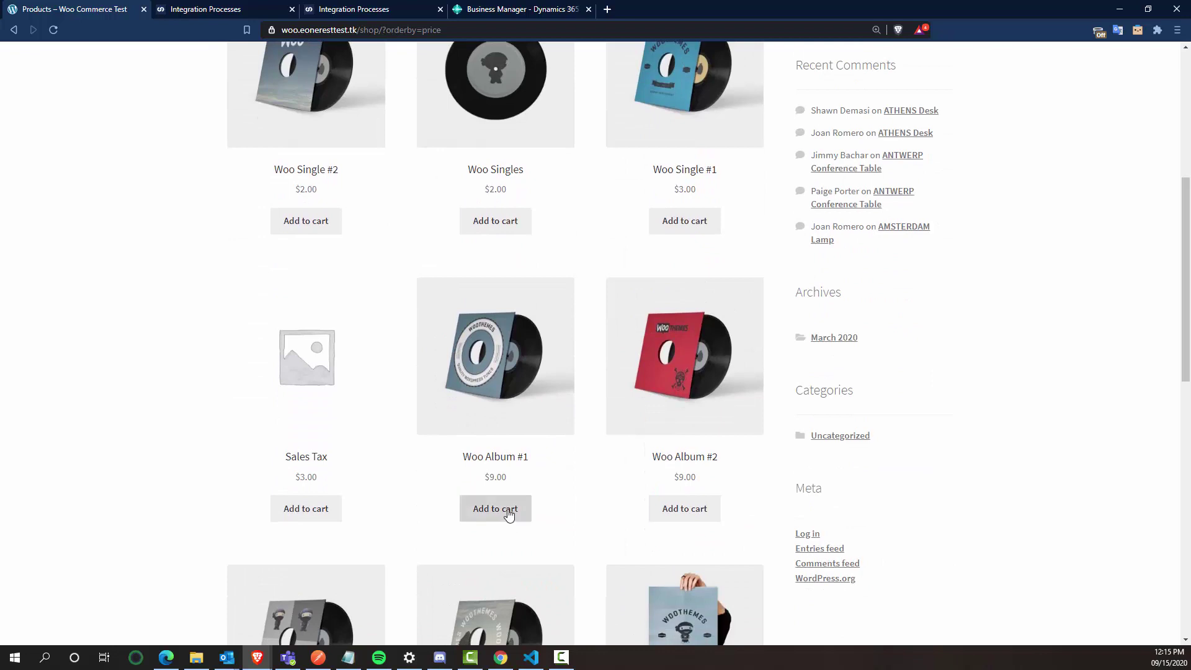
{"action": "left_click", "coordinate": [507, 508]}
{"action": "left_click", "coordinate": [680, 513]}
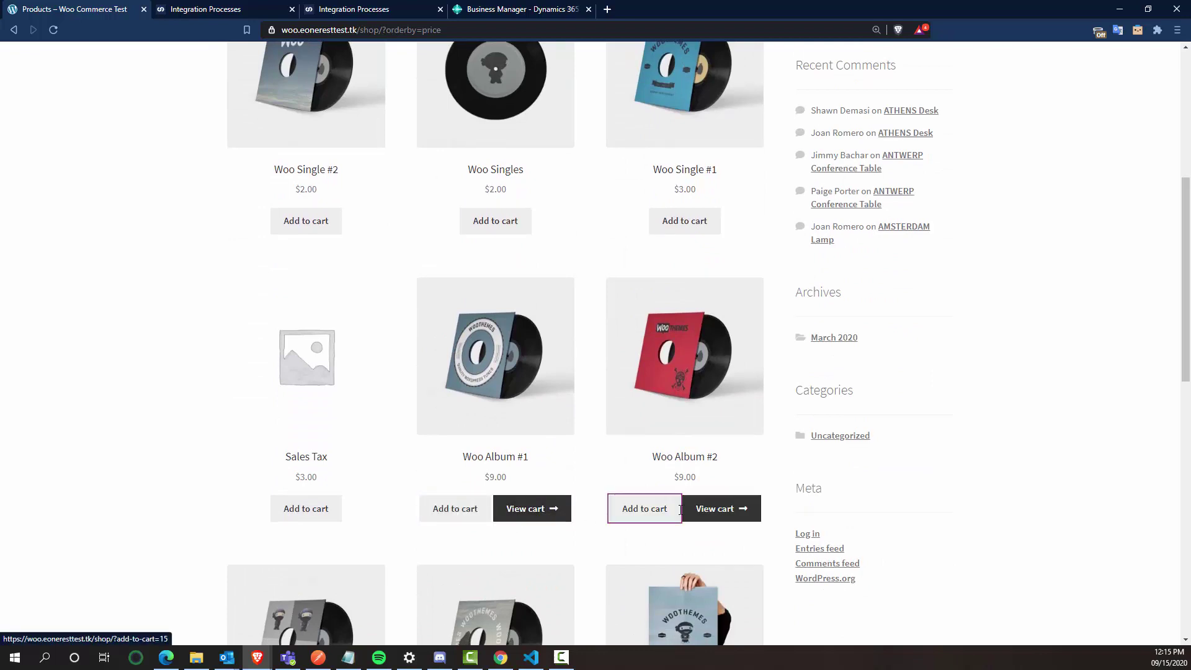
{"action": "left_click", "coordinate": [727, 516]}
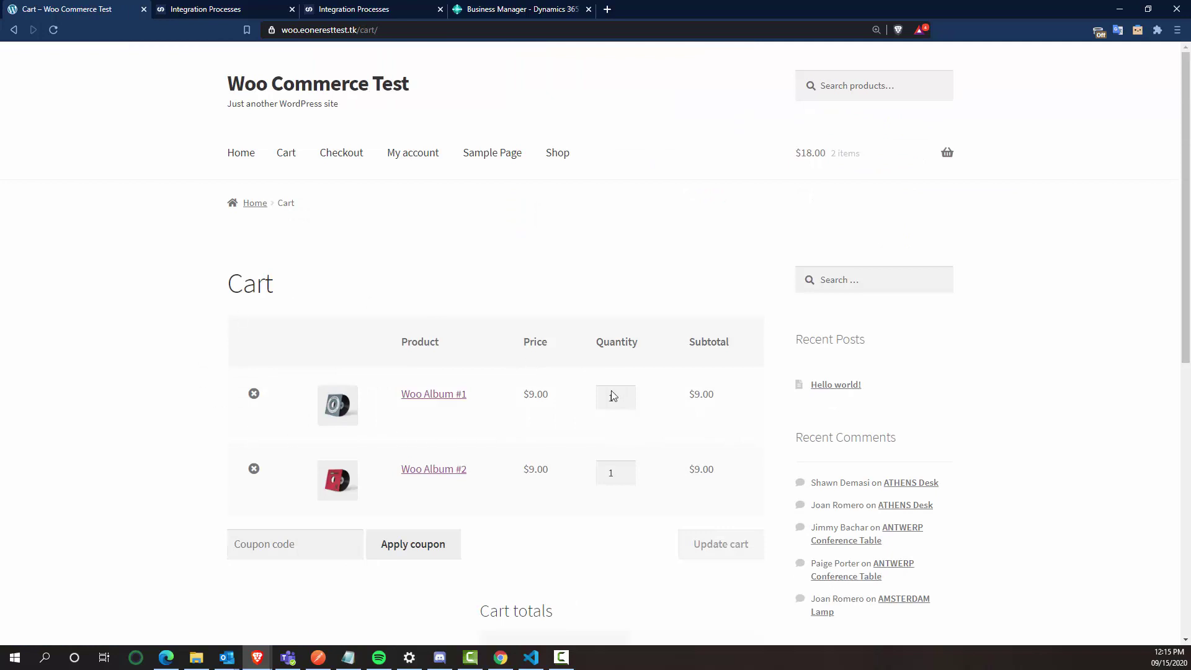
Step: Set Woo Album #1 quantity to 3 and Woo Album #2 to 5, then update the cart
{"action": "left_click", "coordinate": [619, 397]}
{"action": "double_click", "coordinate": [627, 394]}
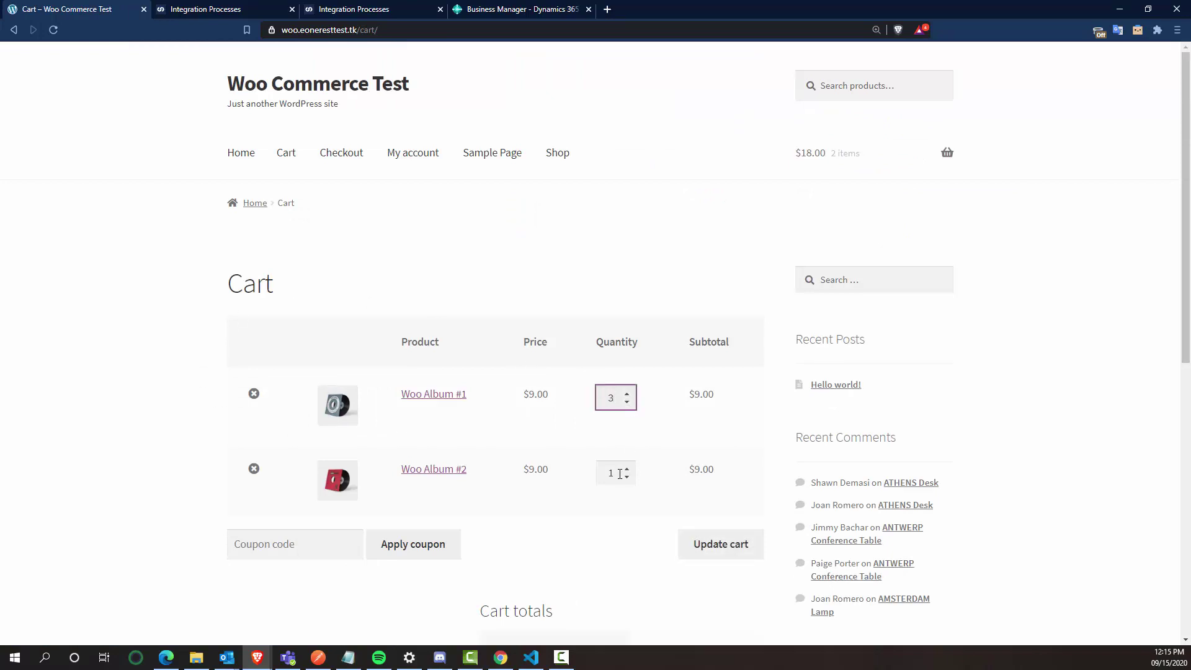
{"action": "left_click", "coordinate": [627, 469]}
{"action": "left_click", "coordinate": [627, 469]}
{"action": "left_click", "coordinate": [627, 469]}
{"action": "left_click", "coordinate": [627, 469]}
{"action": "left_click", "coordinate": [595, 573]}
{"action": "left_click", "coordinate": [724, 546]}
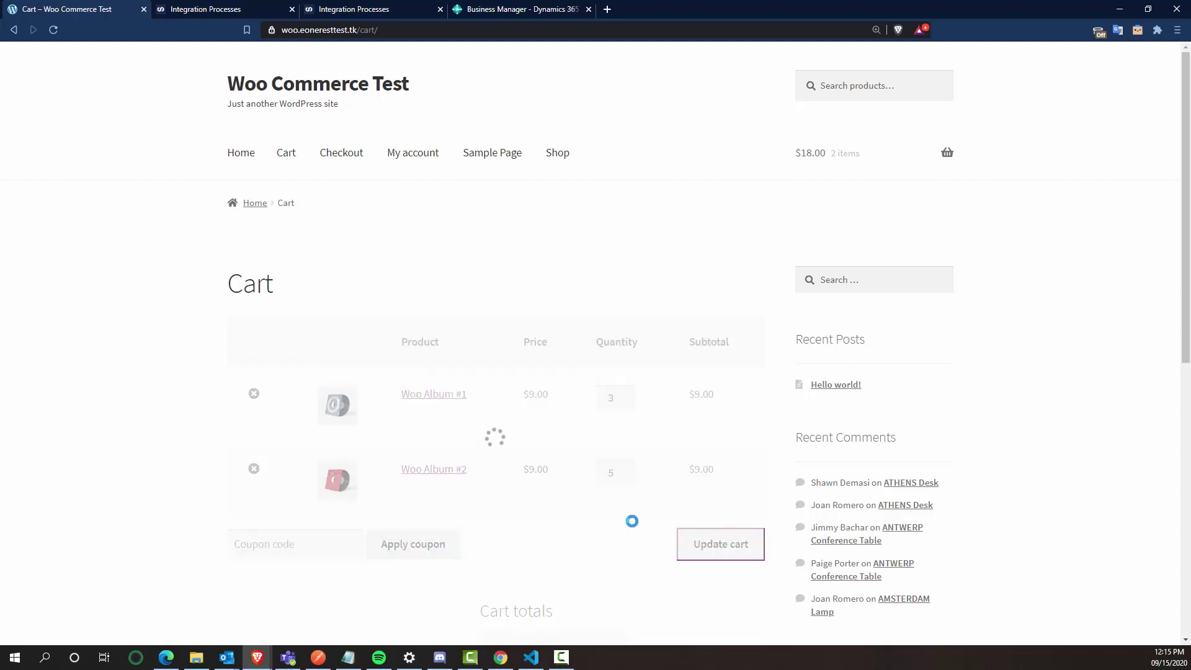
{"action": "scroll", "coordinate": [618, 534], "scroll_direction": "down", "scroll_amount": 3}
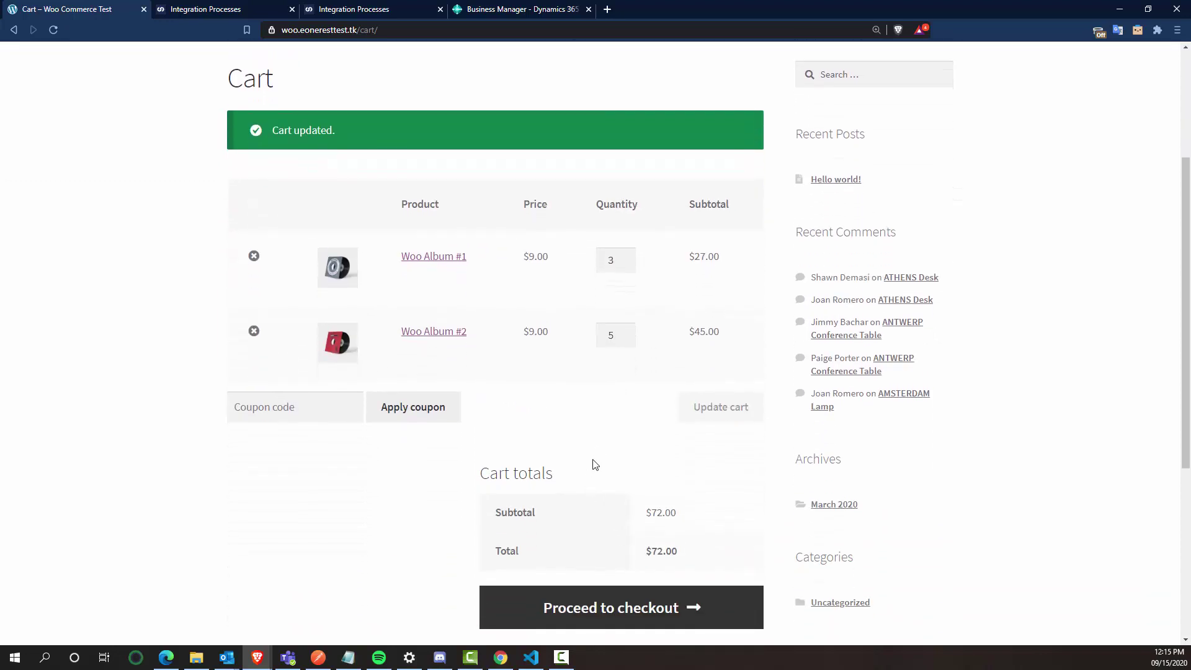
{"action": "scroll", "coordinate": [600, 456], "scroll_direction": "down", "scroll_amount": 2}
{"action": "scroll", "coordinate": [620, 410], "scroll_direction": "down", "scroll_amount": 3}
Step: At checkout, enter the billing first and last name and company 'WooCommerce Test'
{"action": "left_click", "coordinate": [652, 367]}
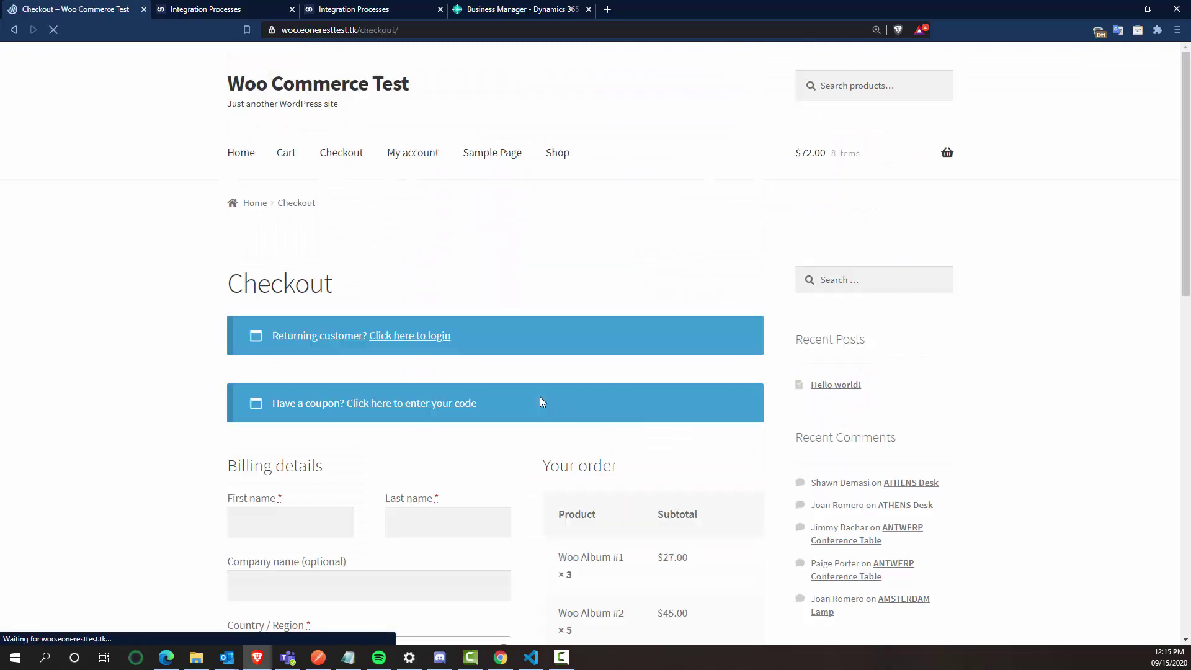
{"action": "scroll", "coordinate": [99, 274], "scroll_direction": "down", "scroll_amount": 2}
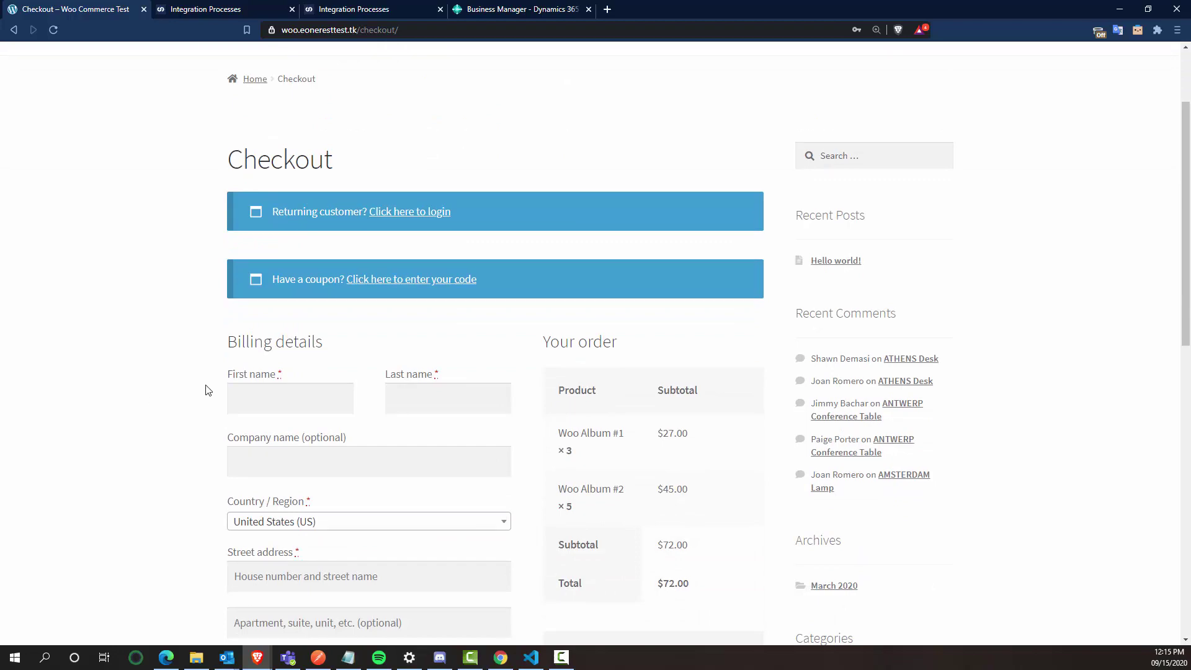
{"action": "left_click", "coordinate": [266, 404]}
{"action": "scroll", "coordinate": [115, 345], "scroll_direction": "down", "scroll_amount": 4}
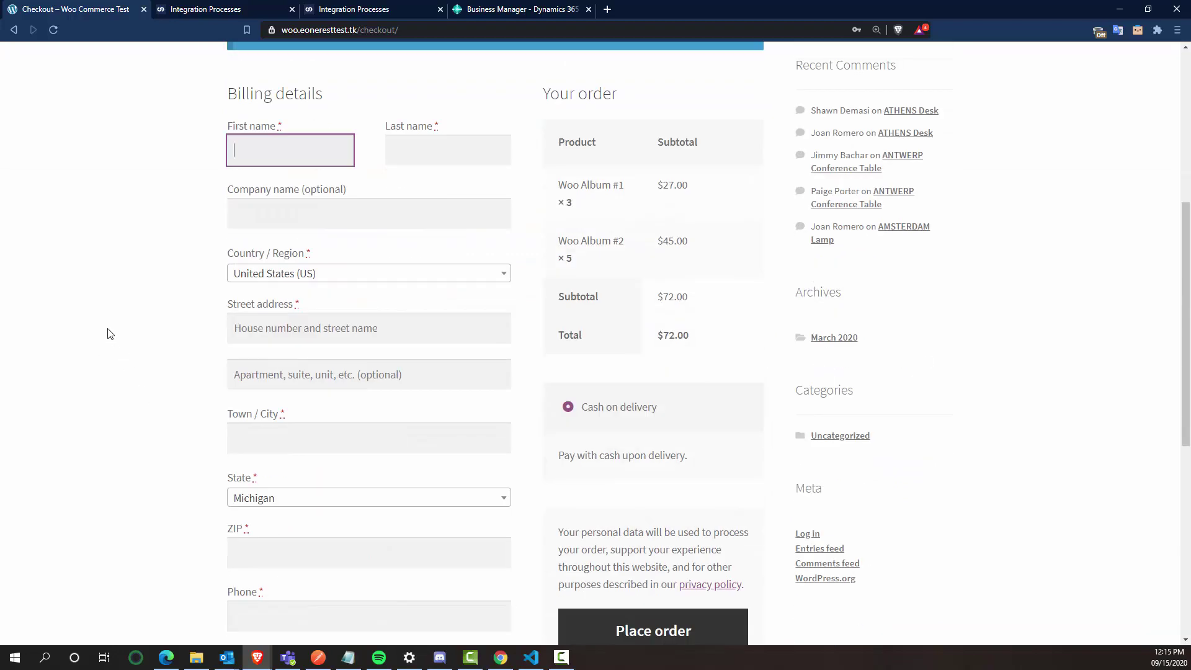
{"action": "type", "text": "Woo"}
{"action": "key", "text": "Tab"}
{"action": "type", "text": "Commerce"}
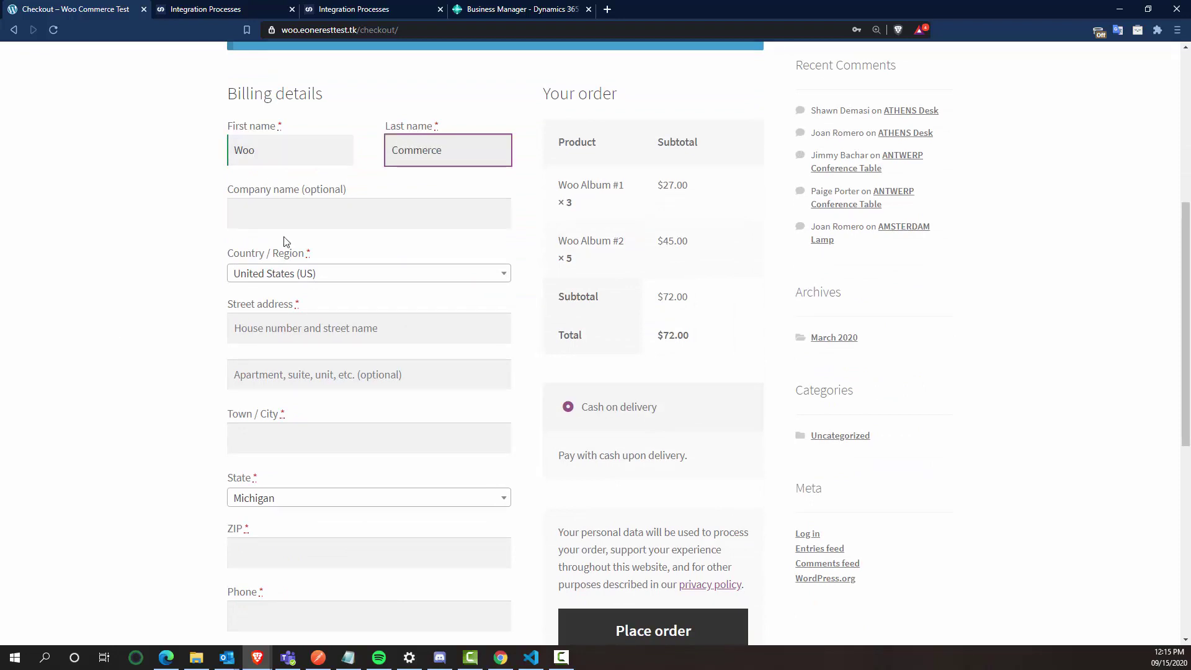
{"action": "key", "text": "Tab"}
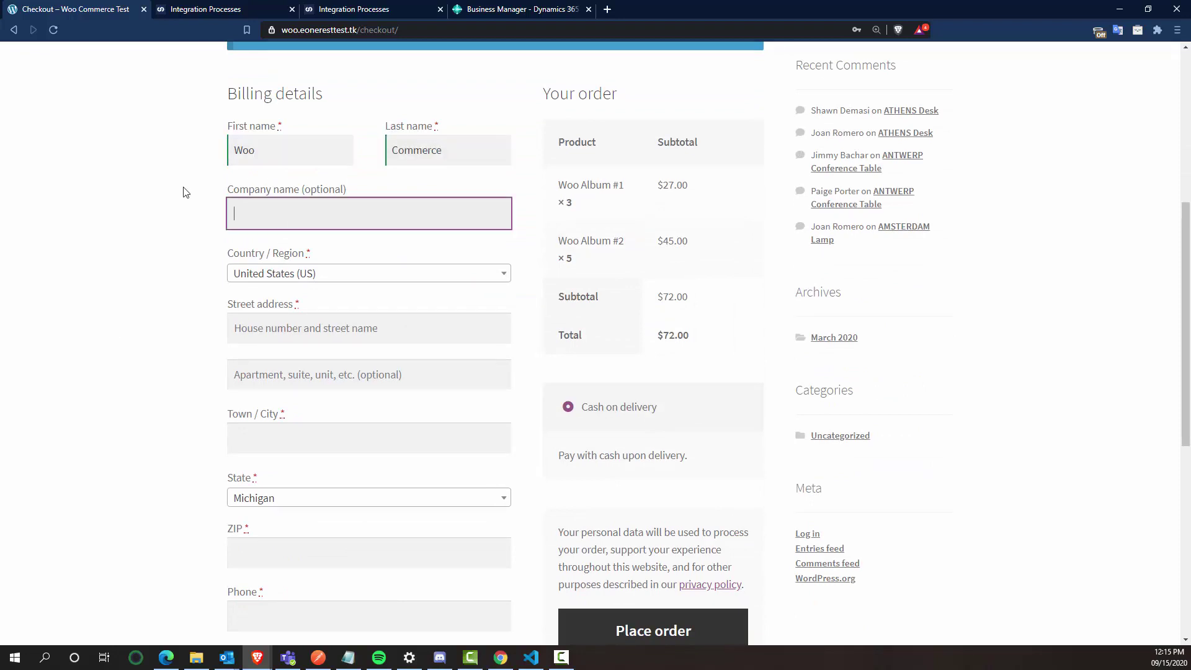
{"action": "type", "text": "WooCommerce Test"}
{"action": "left_click", "coordinate": [166, 195]}
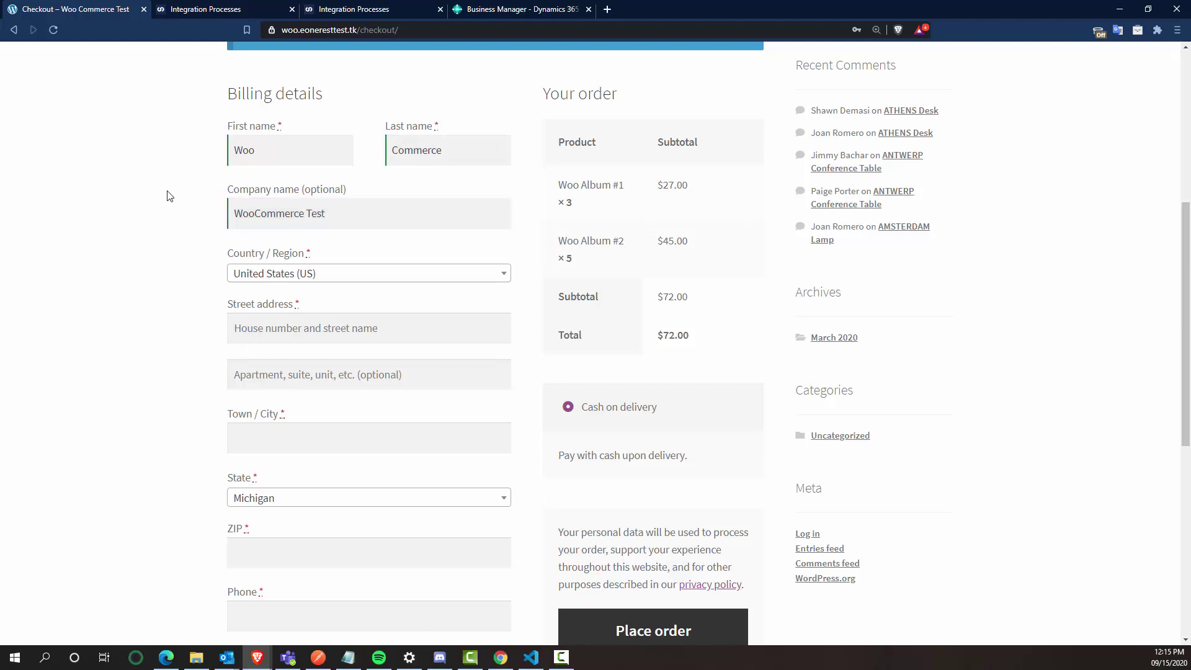
Step: Fill in the billing street address, city, Minnesota as state, and ZIP code
{"action": "left_click", "coordinate": [298, 327]}
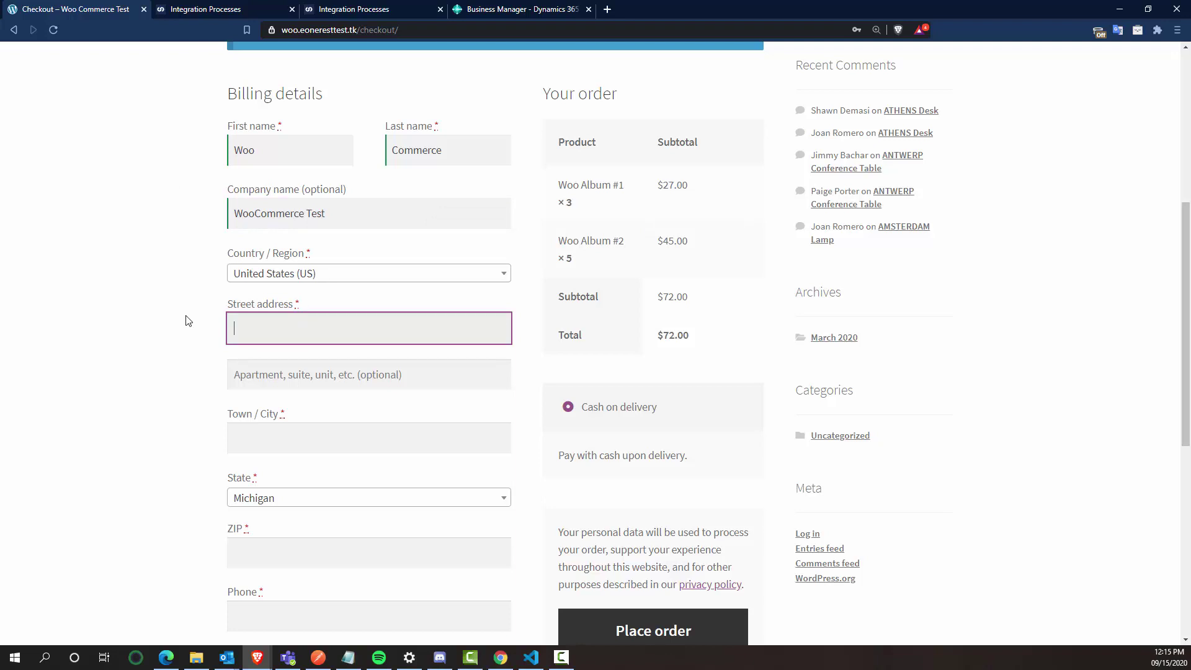
{"action": "key", "text": "Tab"}
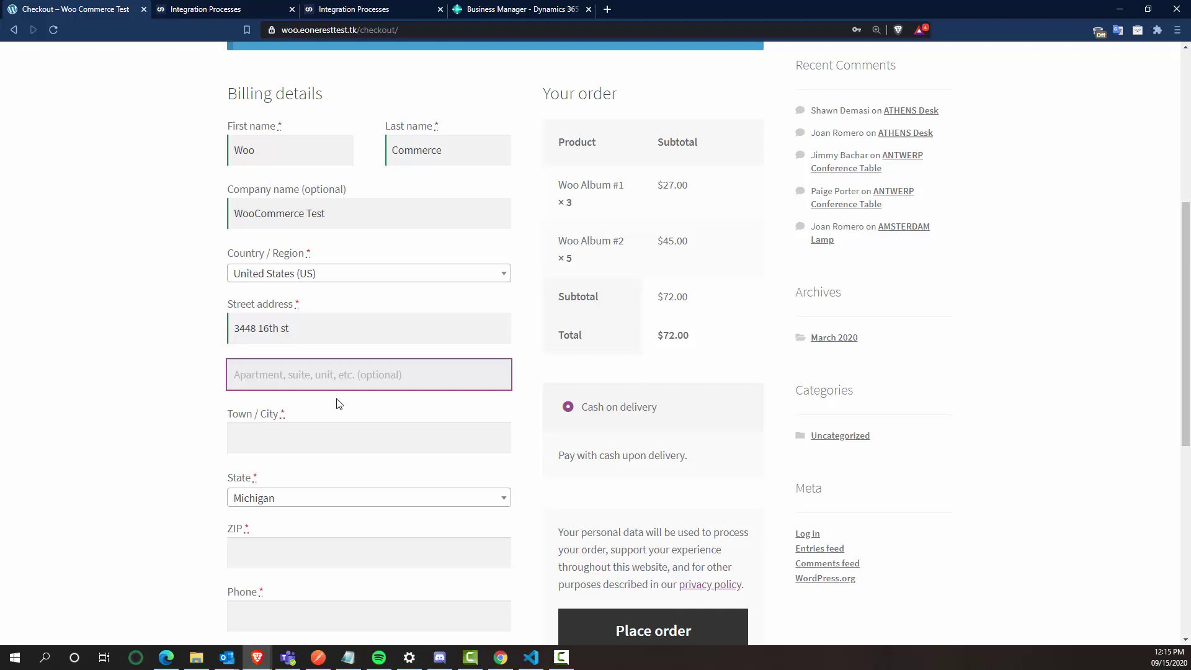
{"action": "left_click", "coordinate": [273, 434]}
{"action": "type", "text": "Mo"}
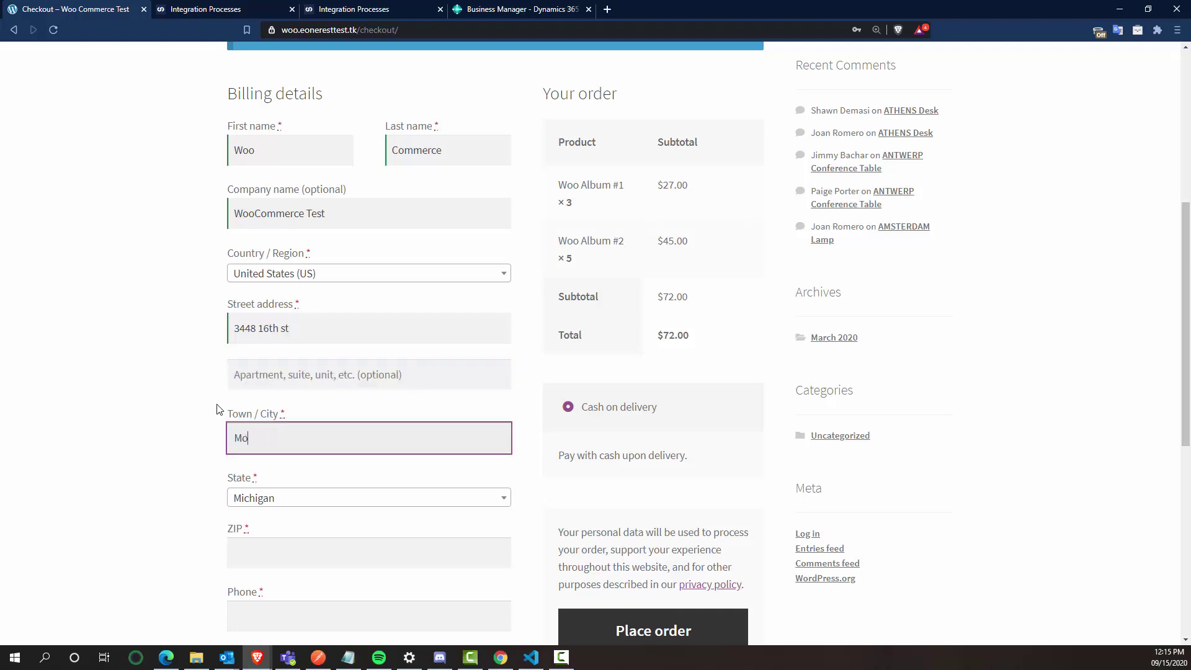
{"action": "type", "text": "orhead"}
{"action": "key", "text": "Tab"}
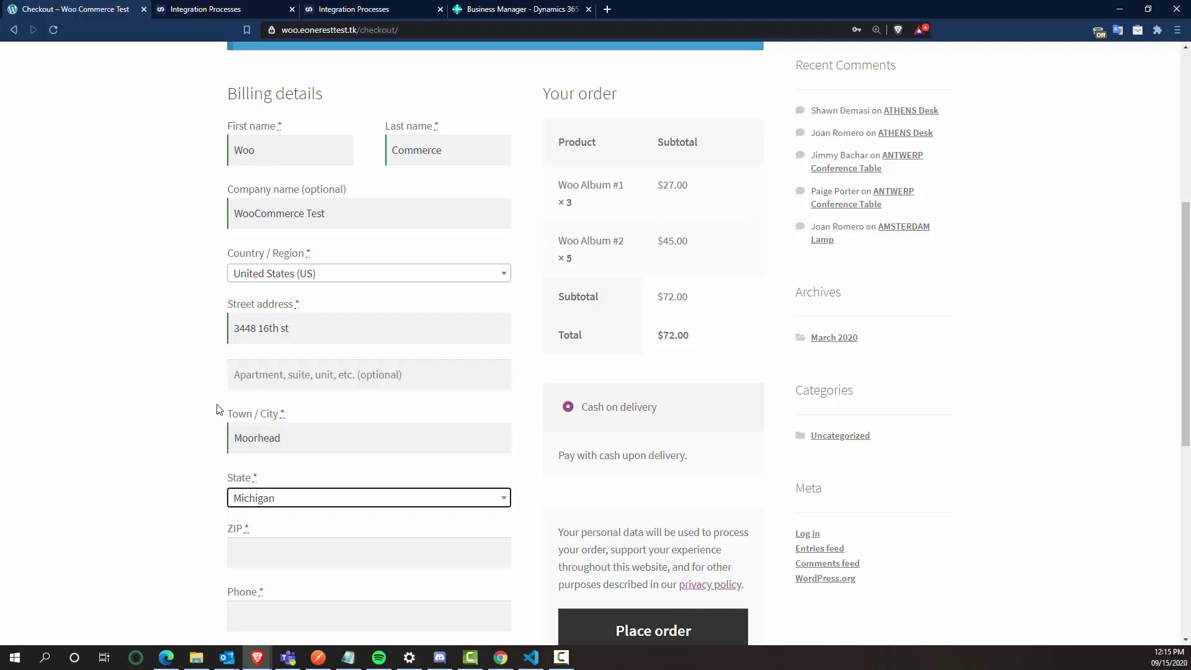
{"action": "type", "text": "m"}
{"action": "left_click", "coordinate": [243, 441]}
{"action": "scroll", "coordinate": [240, 412], "scroll_direction": "down", "scroll_amount": 2}
{"action": "left_click", "coordinate": [251, 422]}
{"action": "type", "text": "56560"}
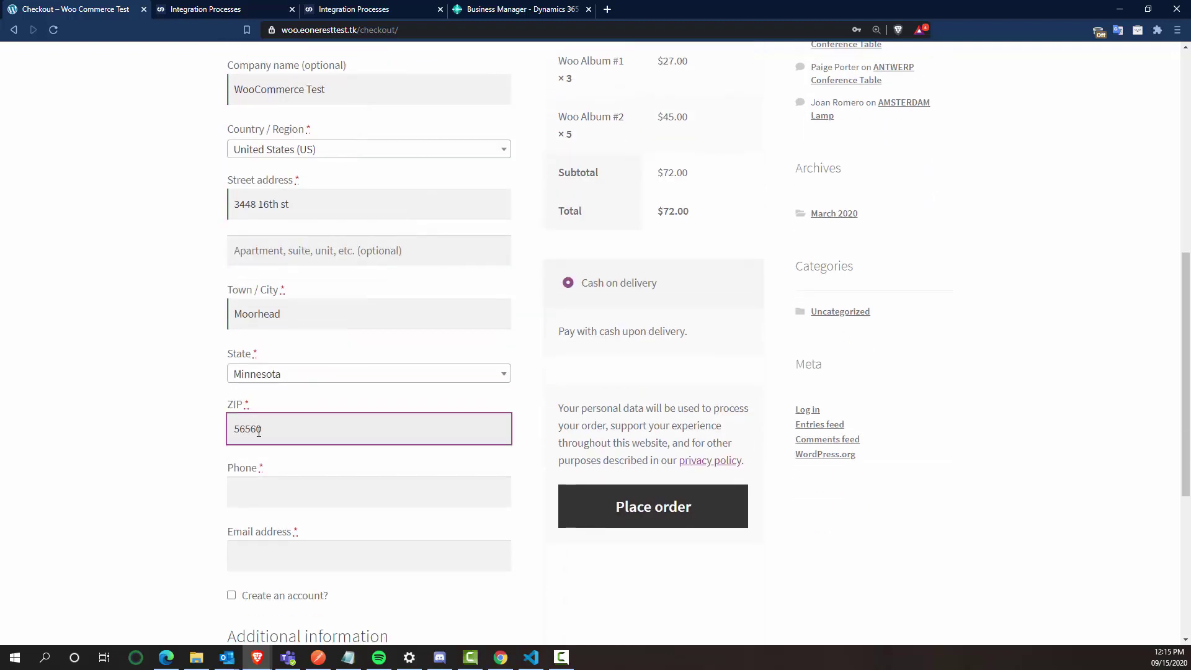
Step: Enter the billing phone number and the customer's e-mail address
{"action": "left_click", "coordinate": [308, 494]}
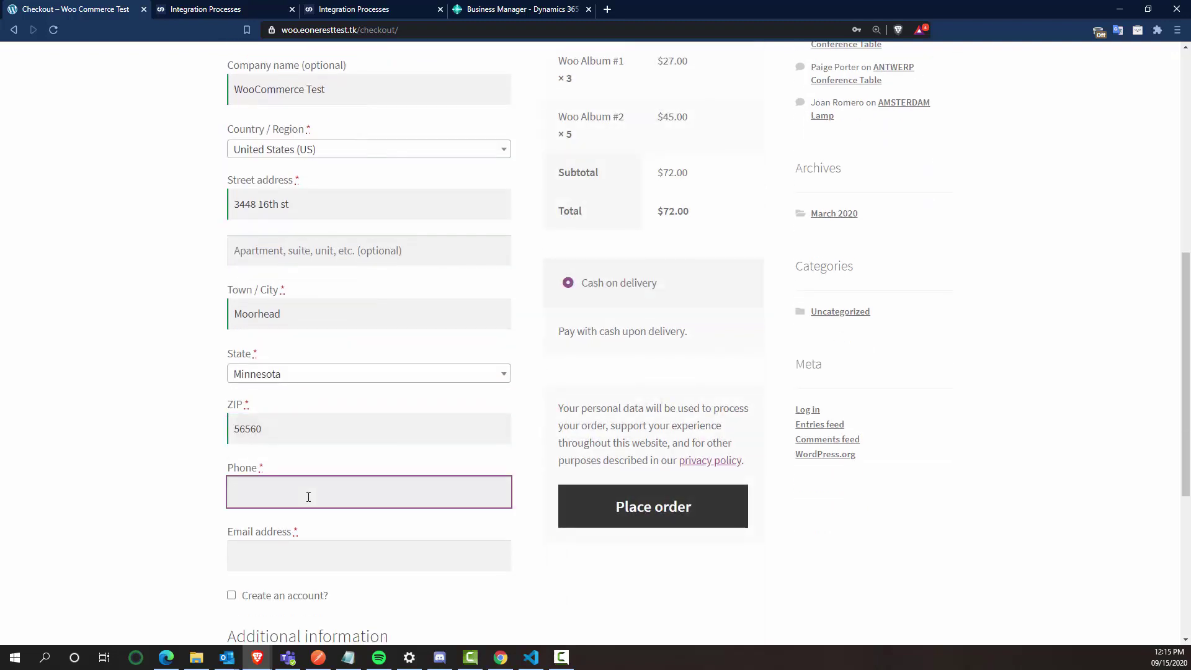
{"action": "type", "text": "1234567777"}
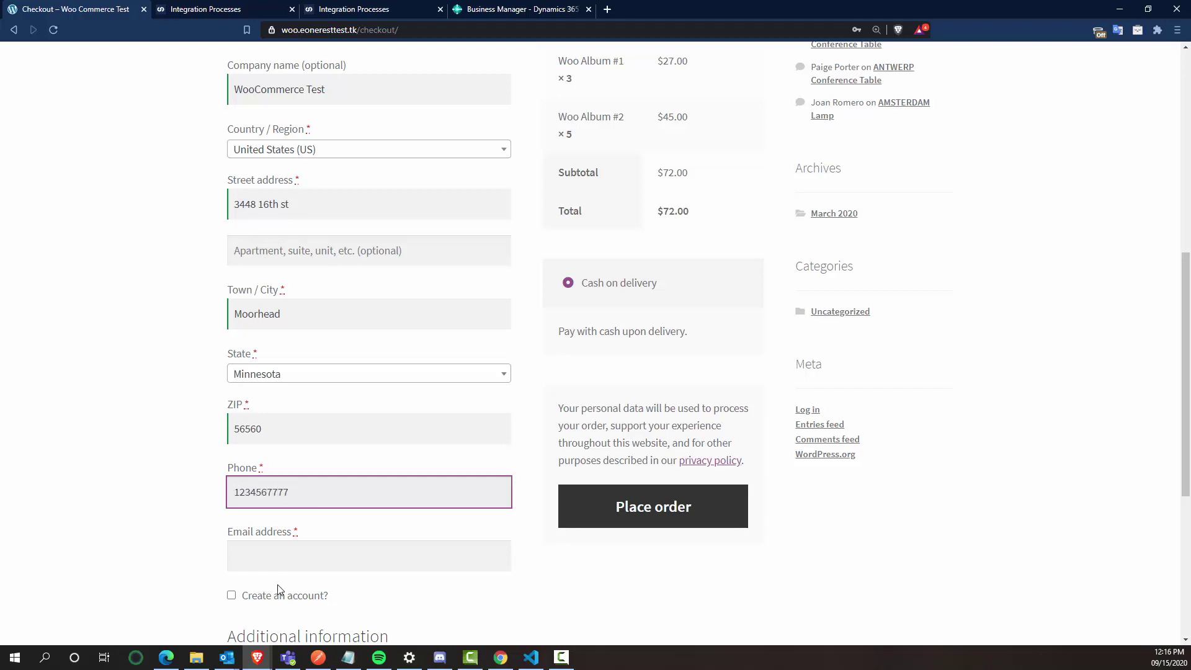
{"action": "left_click", "coordinate": [267, 554]}
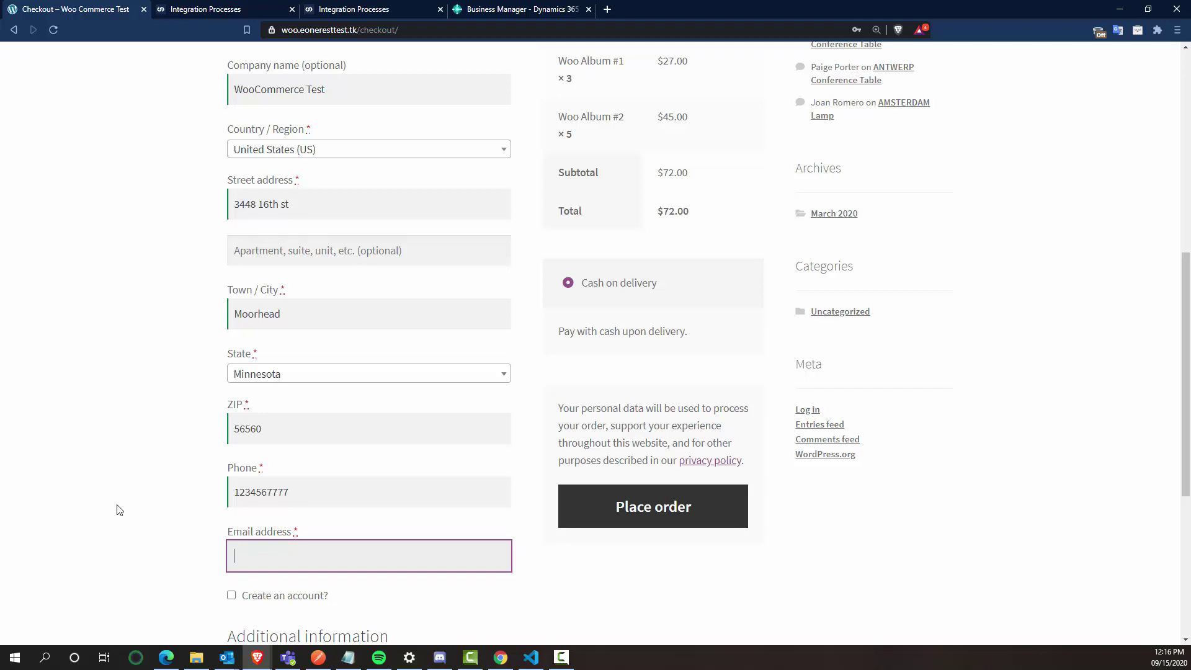
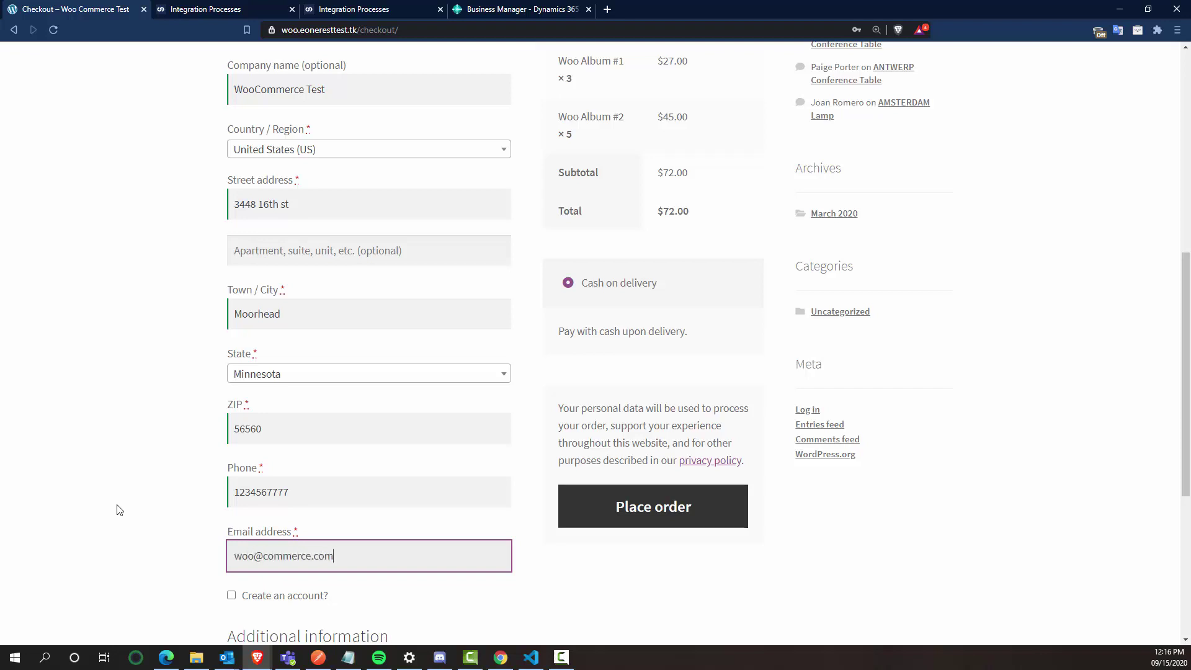
{"action": "left_click", "coordinate": [112, 507]}
Step: Tick Create an account and place the $72.00 cash-on-delivery order
{"action": "scroll", "coordinate": [115, 505], "scroll_direction": "down", "scroll_amount": 2}
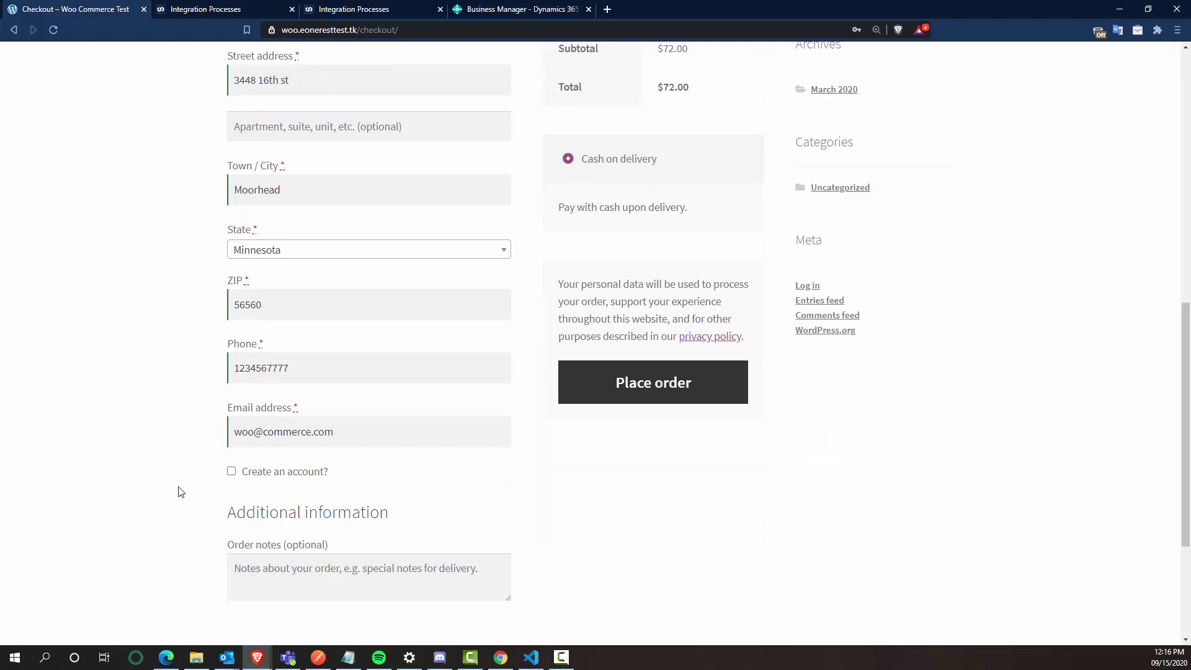
{"action": "left_click", "coordinate": [231, 471]}
{"action": "scroll", "coordinate": [205, 569], "scroll_direction": "down", "scroll_amount": 2}
{"action": "scroll", "coordinate": [593, 541], "scroll_direction": "up", "scroll_amount": 6}
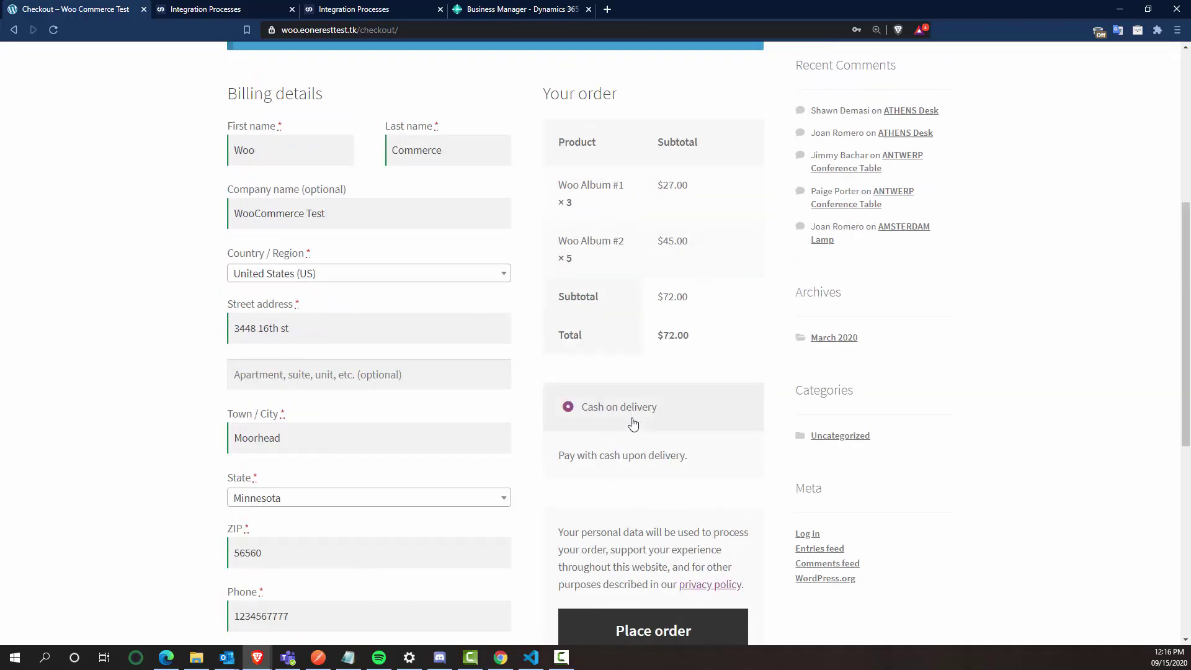
{"action": "scroll", "coordinate": [633, 434], "scroll_direction": "up", "scroll_amount": 2}
{"action": "scroll", "coordinate": [658, 409], "scroll_direction": "down", "scroll_amount": 7}
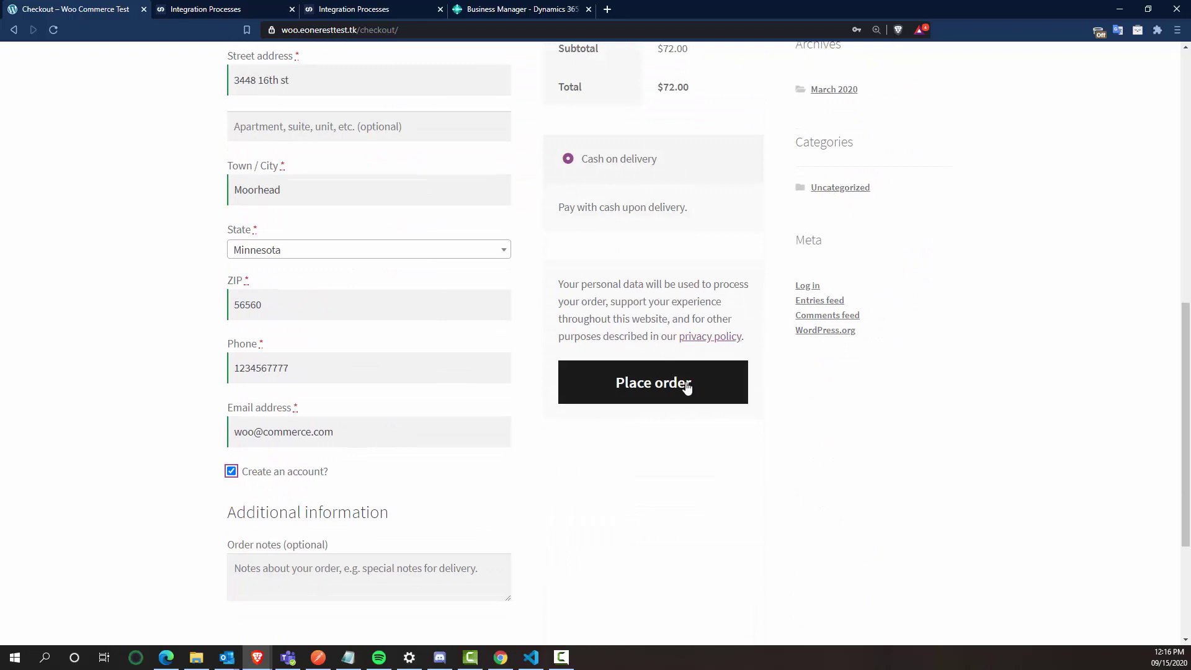
{"action": "left_click", "coordinate": [686, 385]}
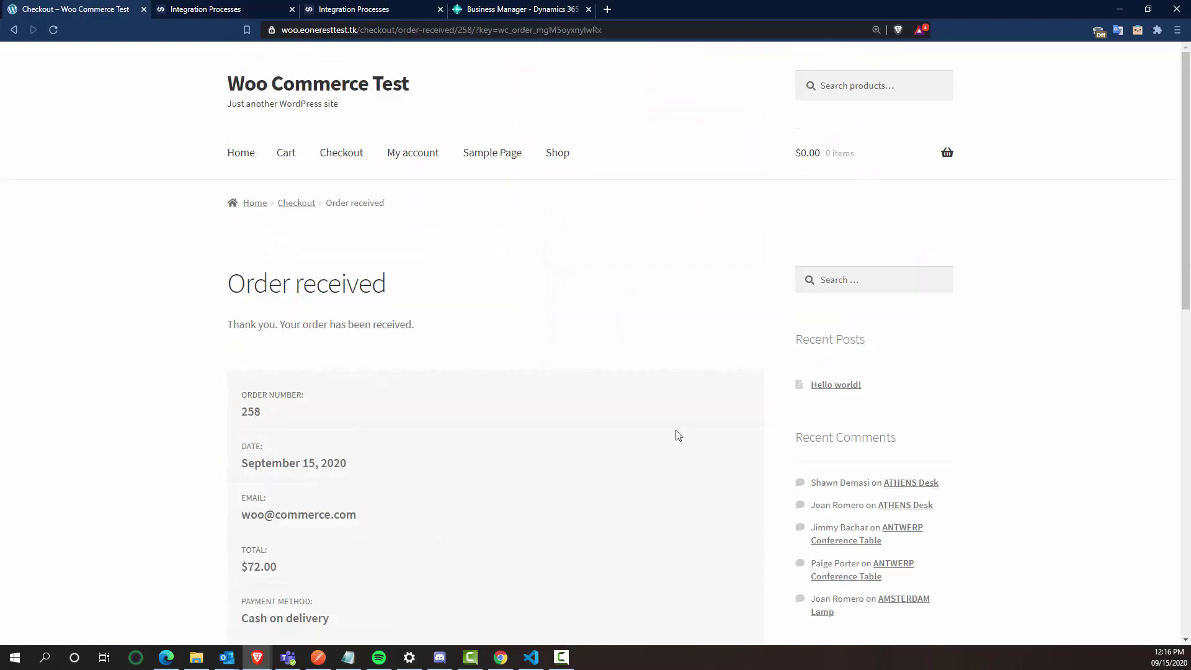
{"action": "scroll", "coordinate": [179, 316], "scroll_direction": "down", "scroll_amount": 2}
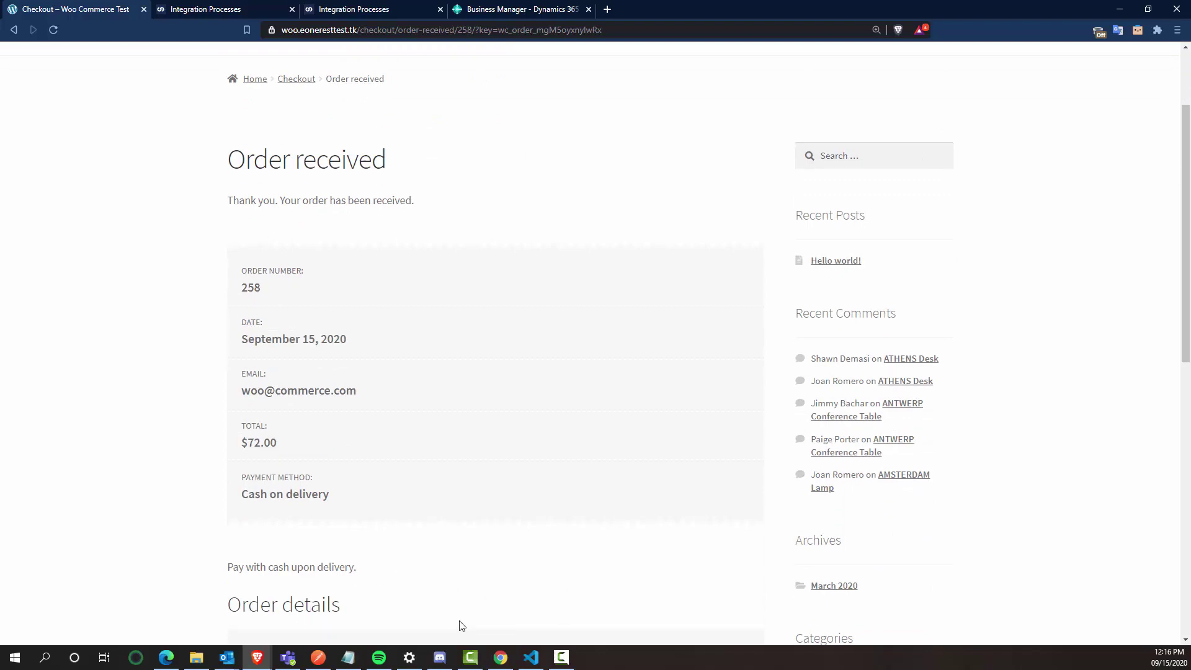
Step: Open order #258 in WooCommerce admin and copy the billing address into shipping
{"action": "left_click", "coordinate": [500, 657]}
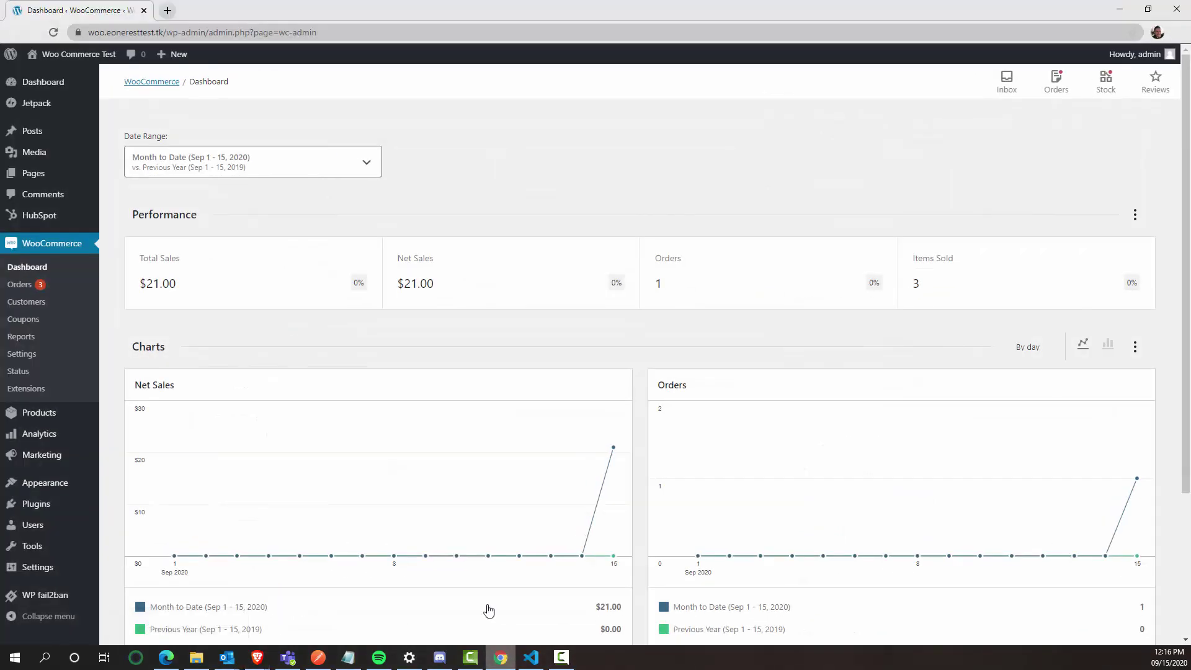
{"action": "left_click", "coordinate": [42, 285]}
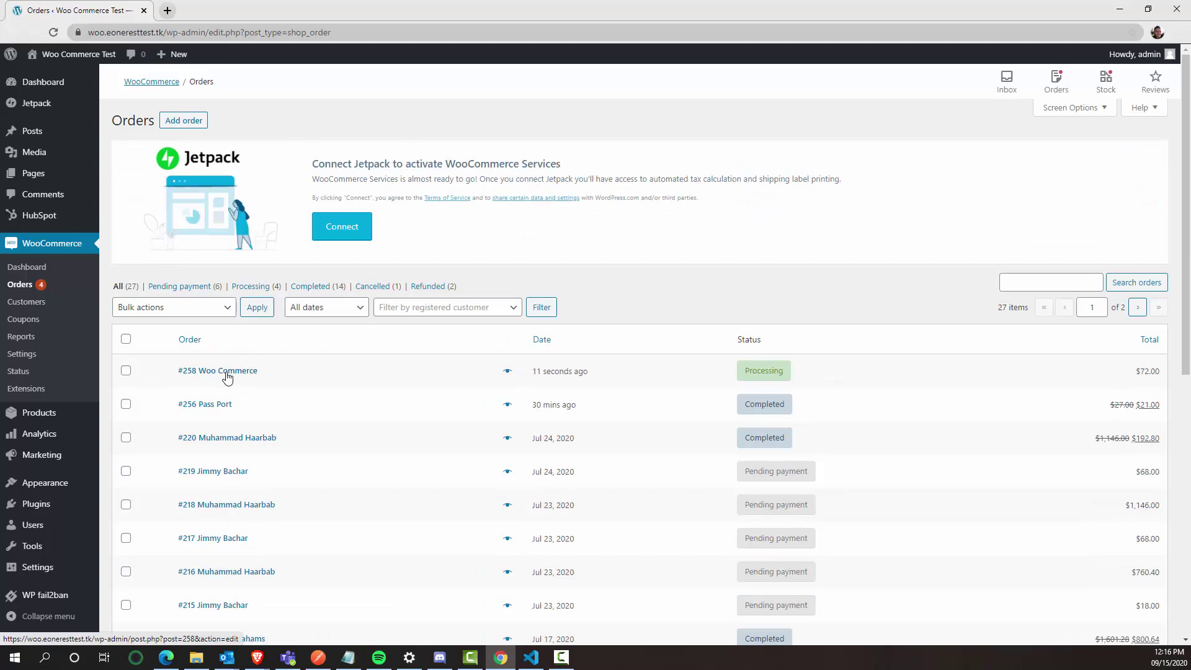
{"action": "left_click", "coordinate": [227, 372]}
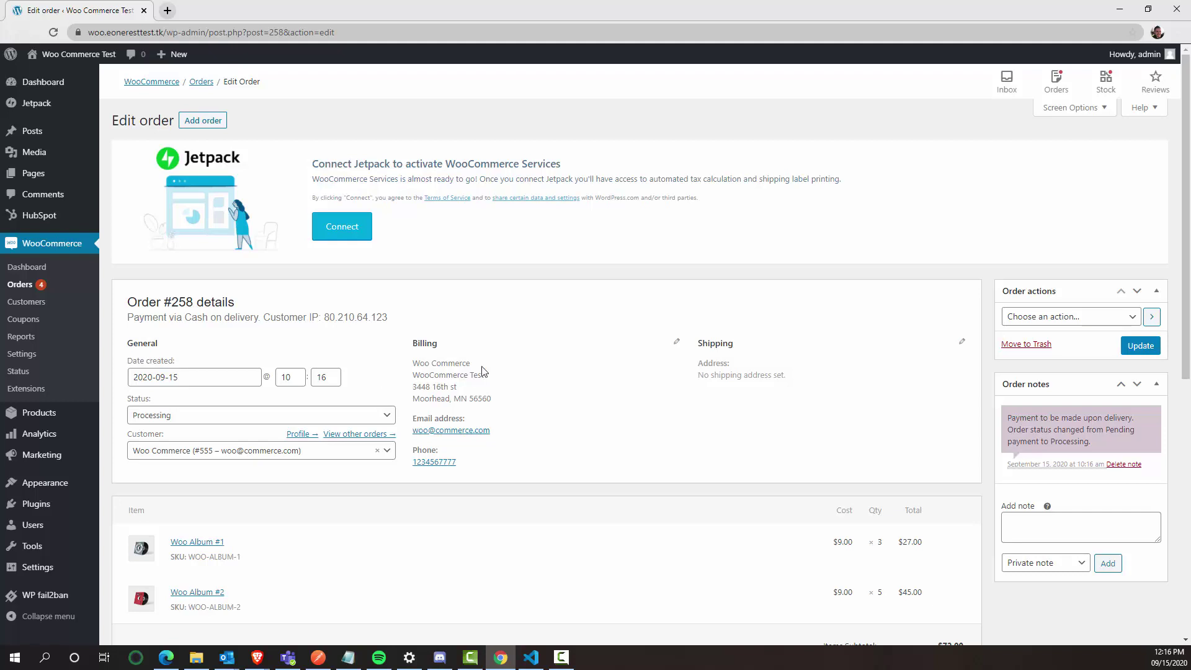
{"action": "left_click", "coordinate": [961, 341]}
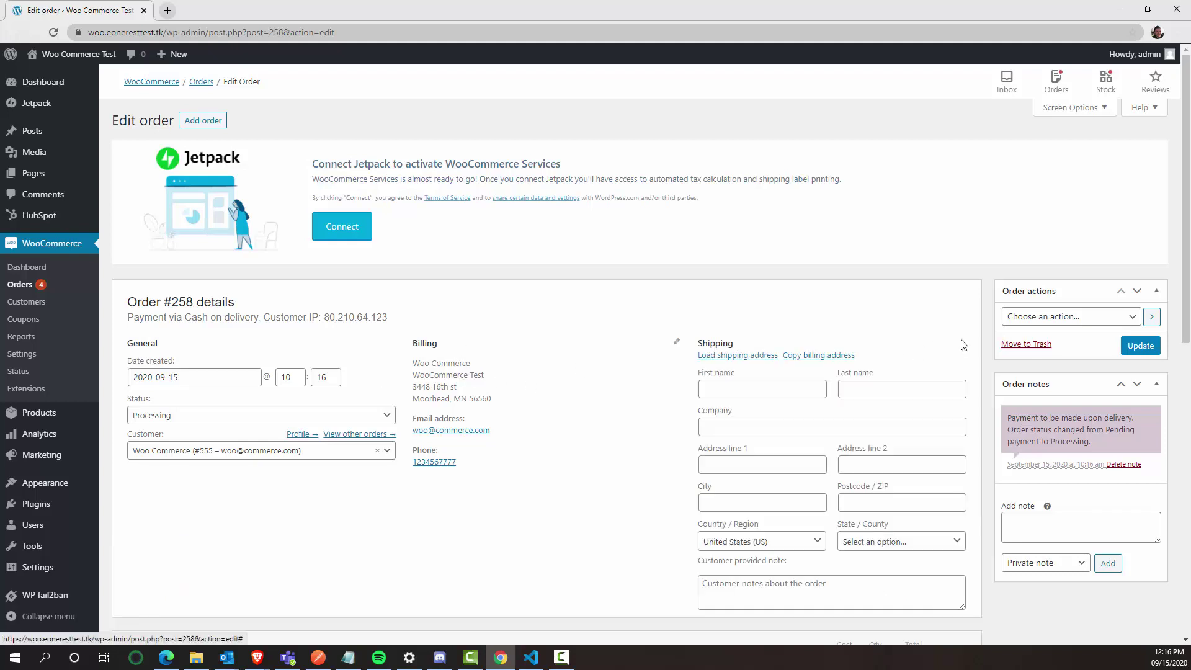
{"action": "left_click", "coordinate": [802, 361]}
{"action": "left_click", "coordinate": [651, 114]}
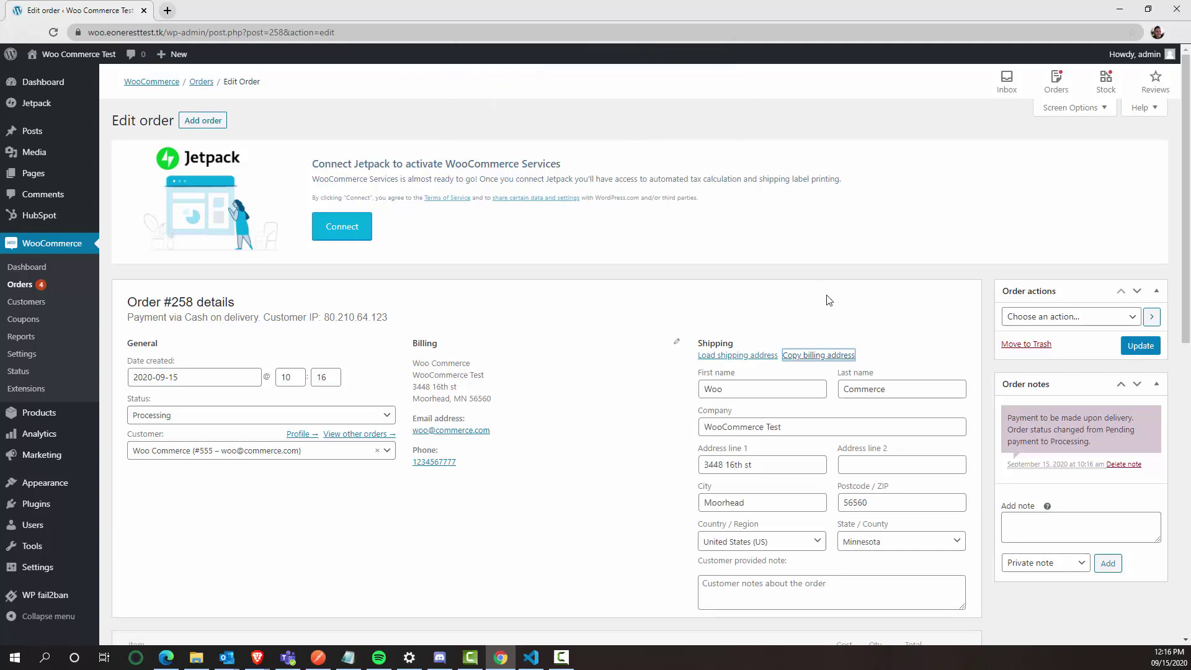
Step: Change the order status to Completed and update the order
{"action": "left_click", "coordinate": [249, 415]}
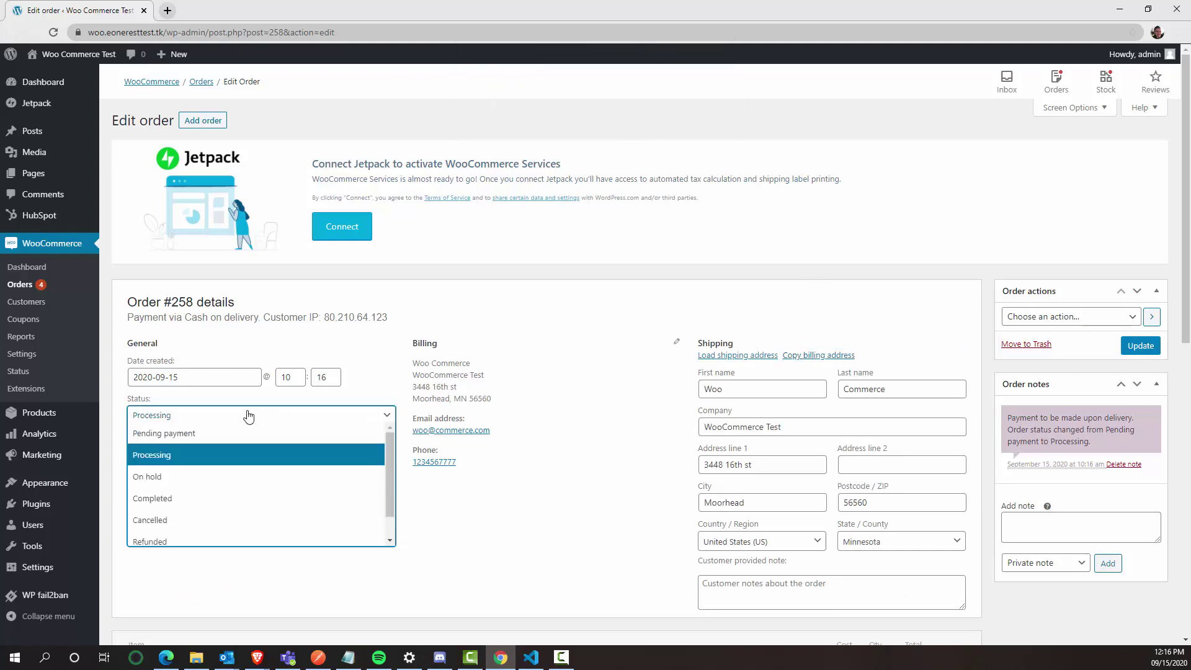
{"action": "left_click", "coordinate": [227, 499]}
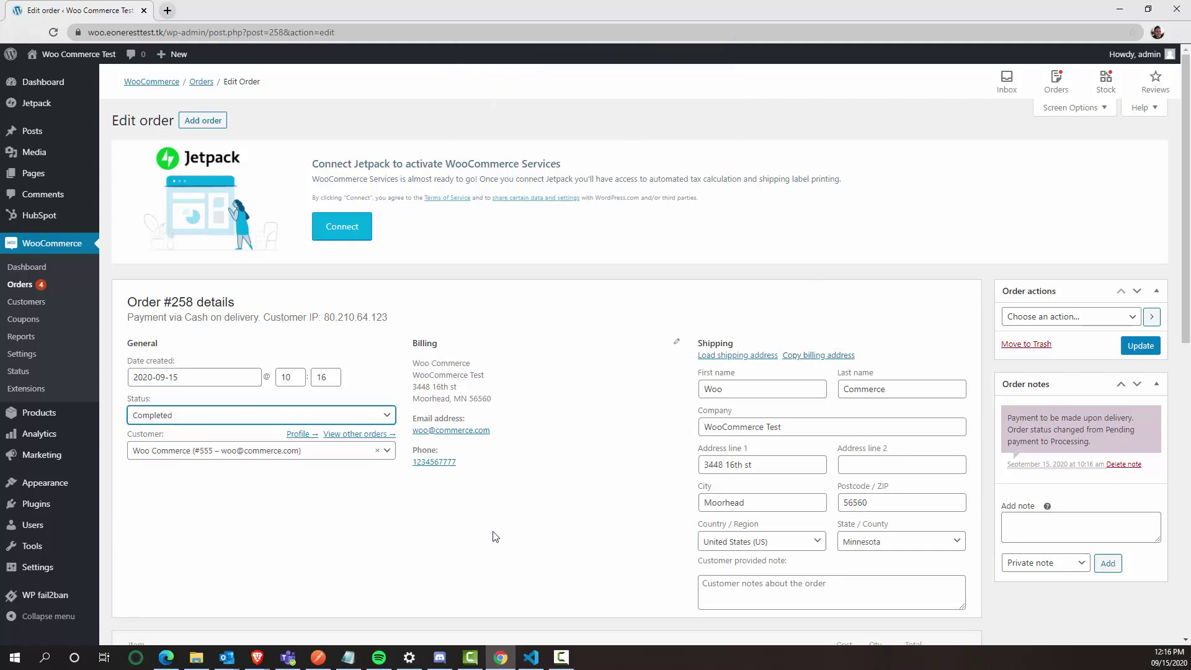
{"action": "left_click", "coordinate": [1128, 346]}
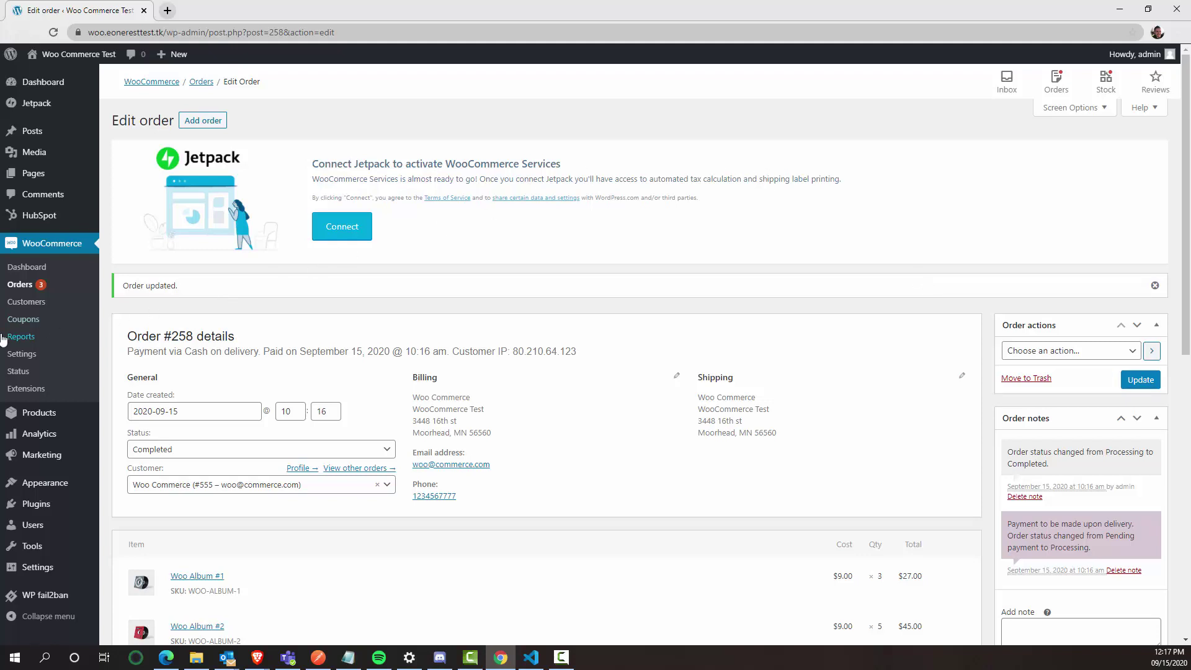
Step: Run the completed-Woo-orders-to-BC integration process in SmartConnect and confirm it
{"action": "mouse_move", "coordinate": [265, 661]}
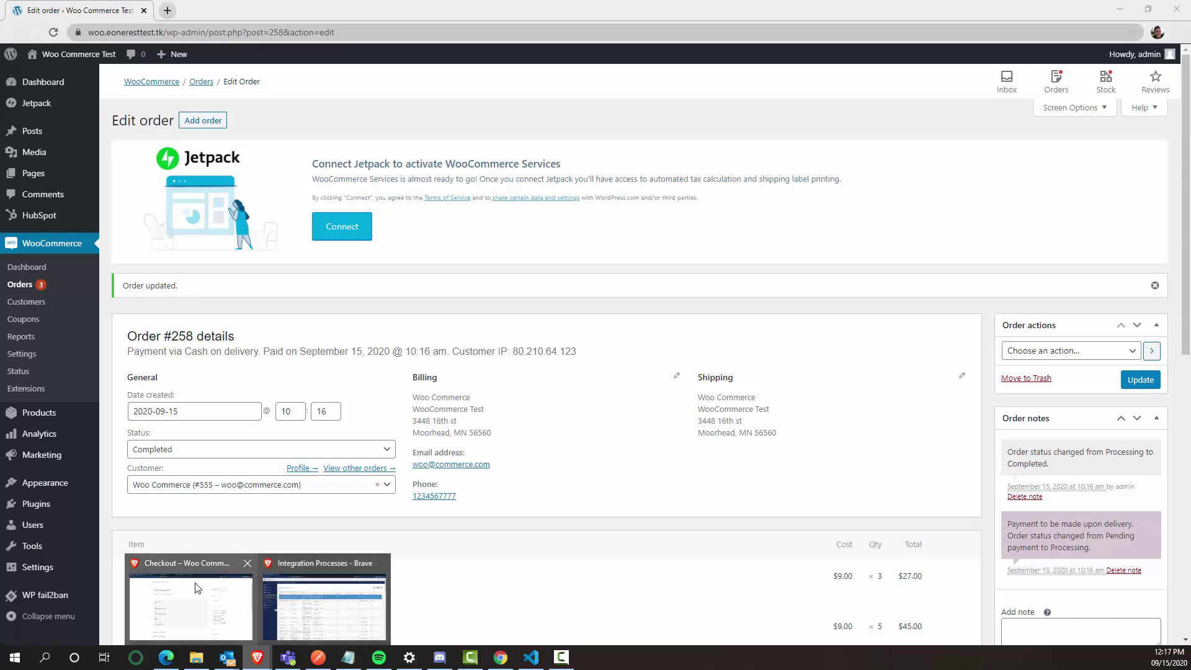
{"action": "left_click", "coordinate": [192, 598]}
{"action": "left_click", "coordinate": [237, 7]}
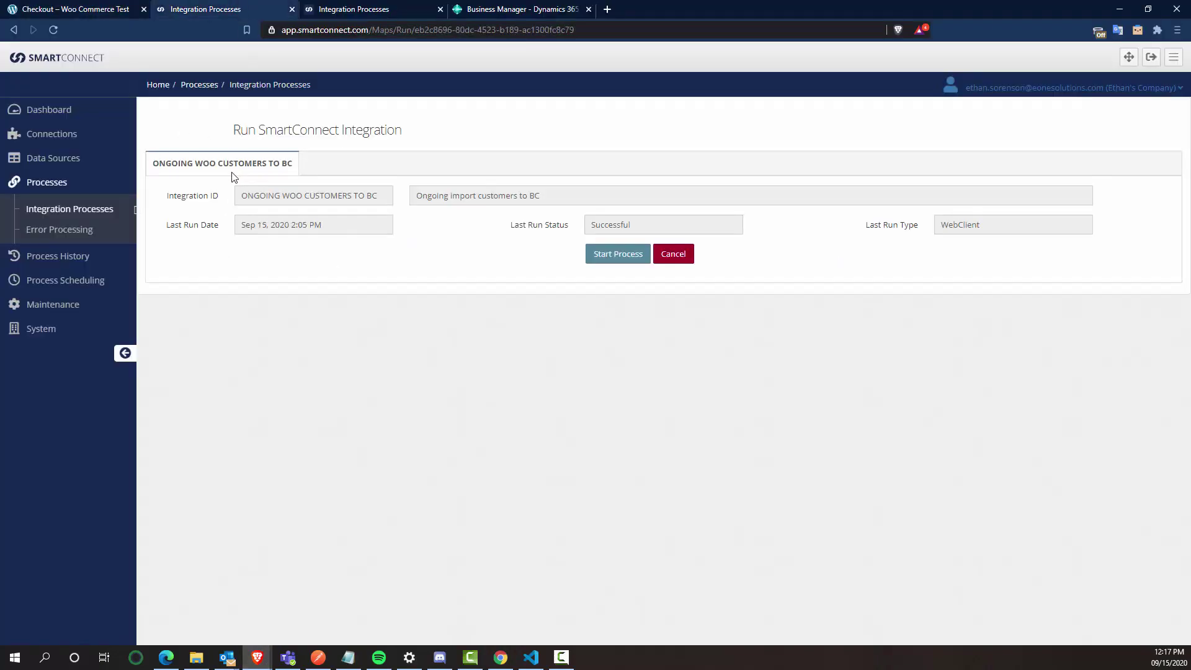
{"action": "left_click", "coordinate": [621, 256]}
{"action": "left_click", "coordinate": [718, 387]}
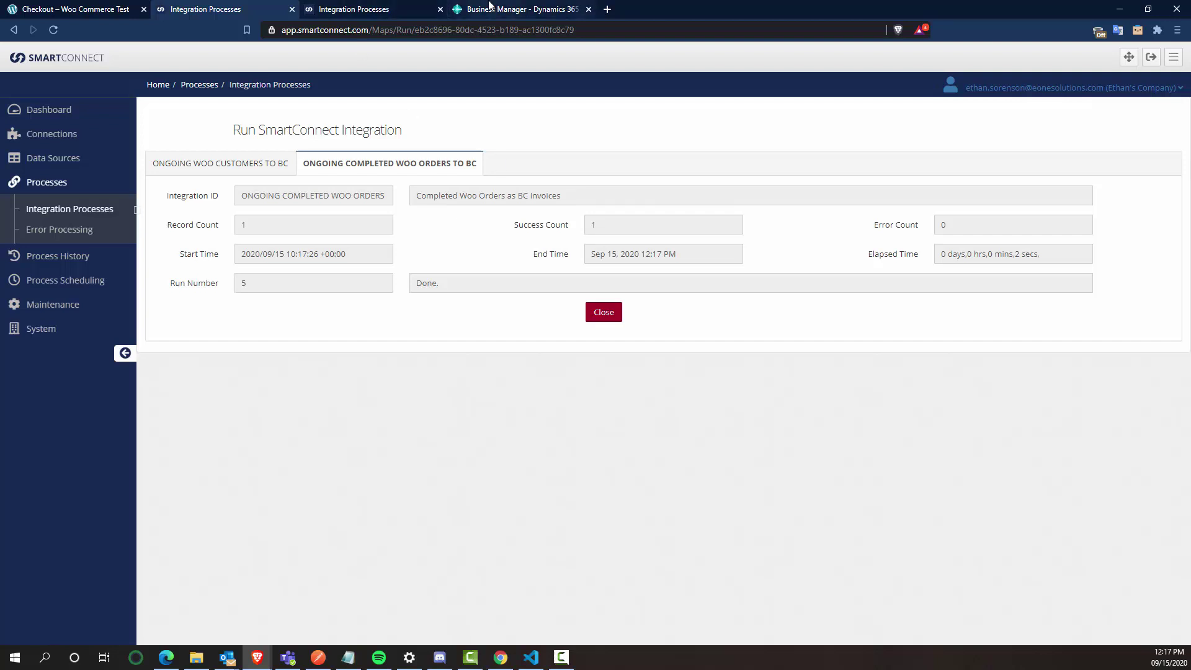
{"action": "left_click", "coordinate": [510, 9]}
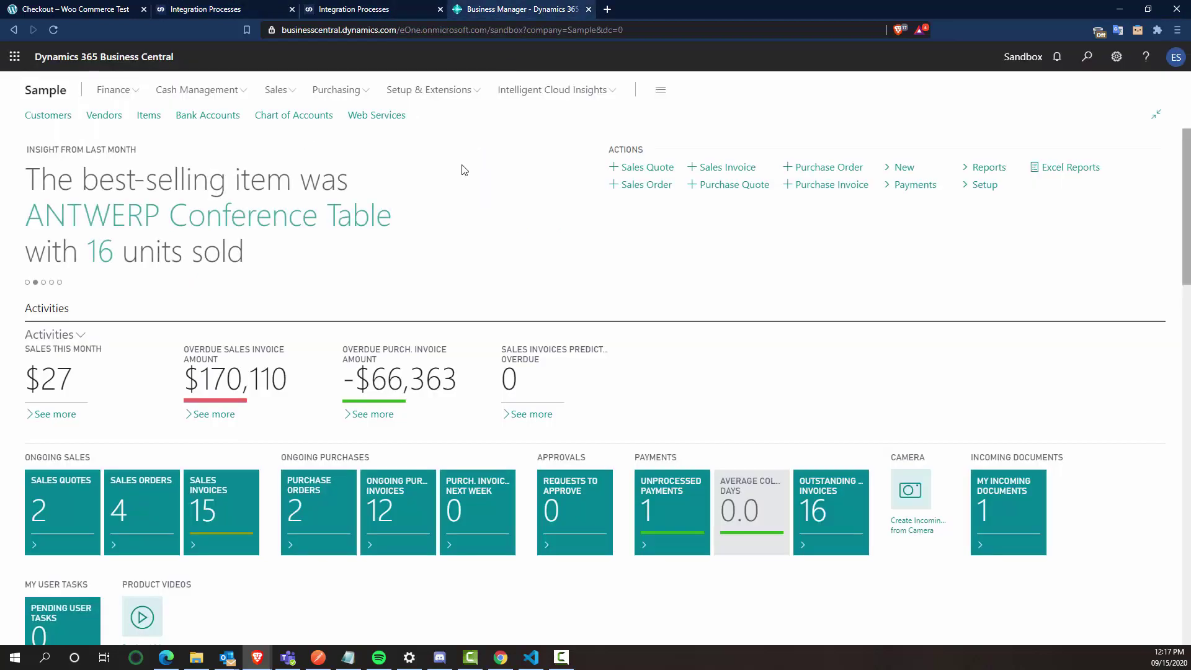
Step: Open sales invoice S-INV102272 for WooCommerce Test from the Sales Invoices list
{"action": "left_click", "coordinate": [287, 93]}
{"action": "left_click", "coordinate": [294, 116]}
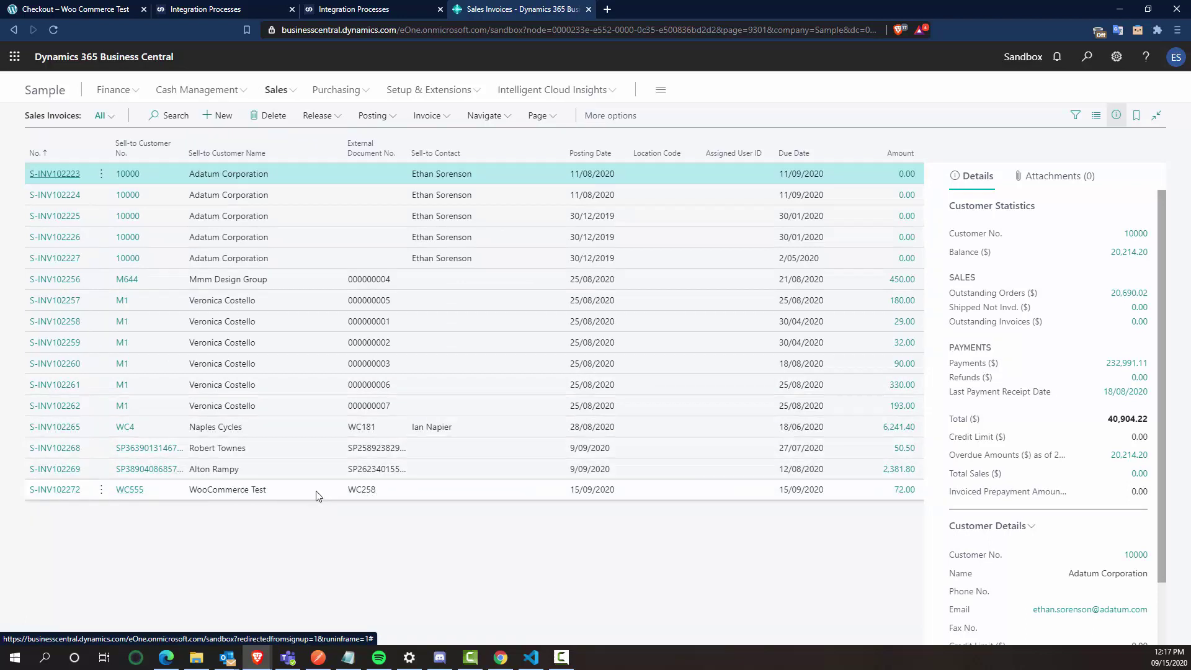
{"action": "left_click", "coordinate": [64, 497]}
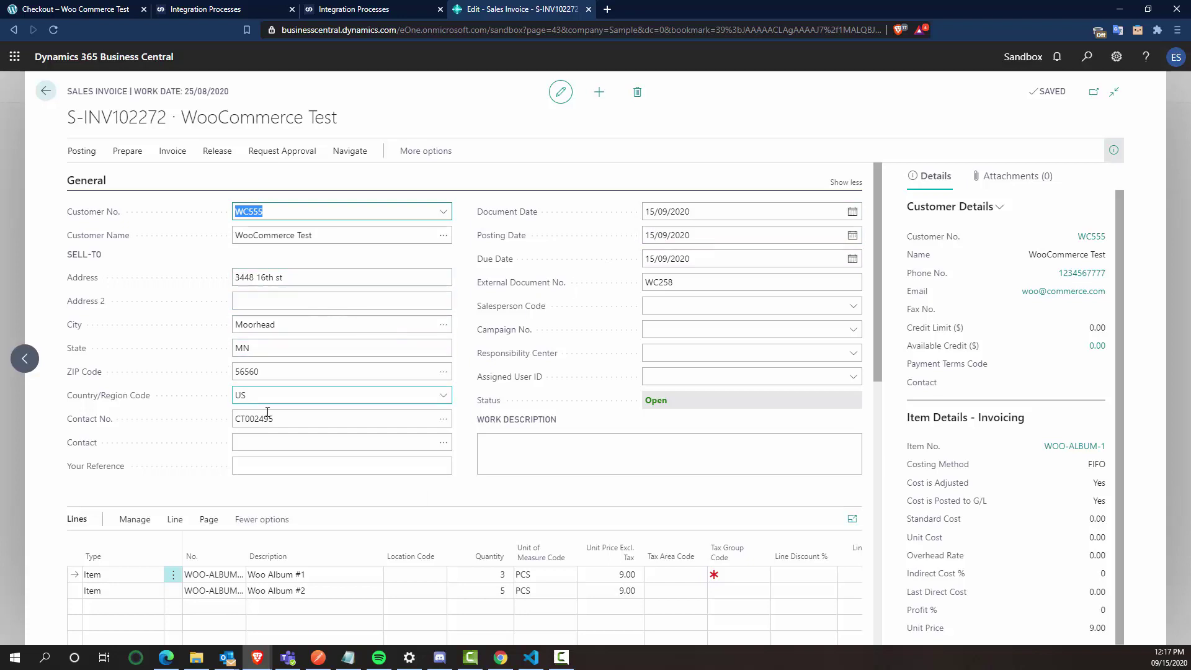
{"action": "scroll", "coordinate": [248, 471], "scroll_direction": "down", "scroll_amount": 2}
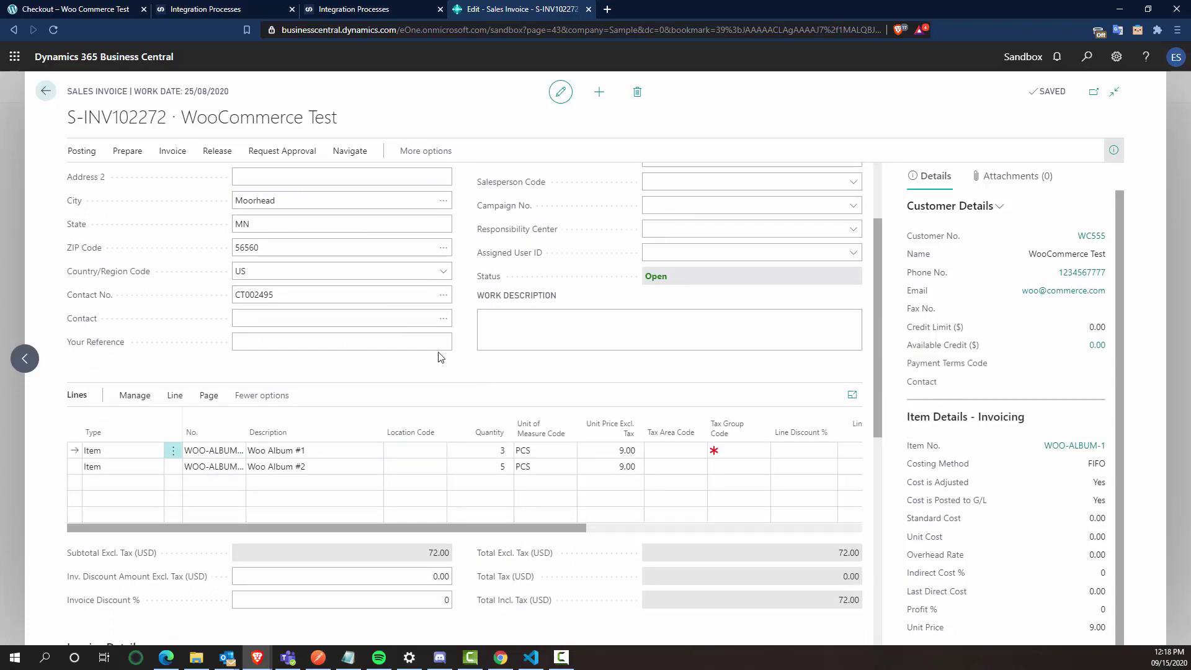
{"action": "scroll", "coordinate": [261, 249], "scroll_direction": "up", "scroll_amount": 3}
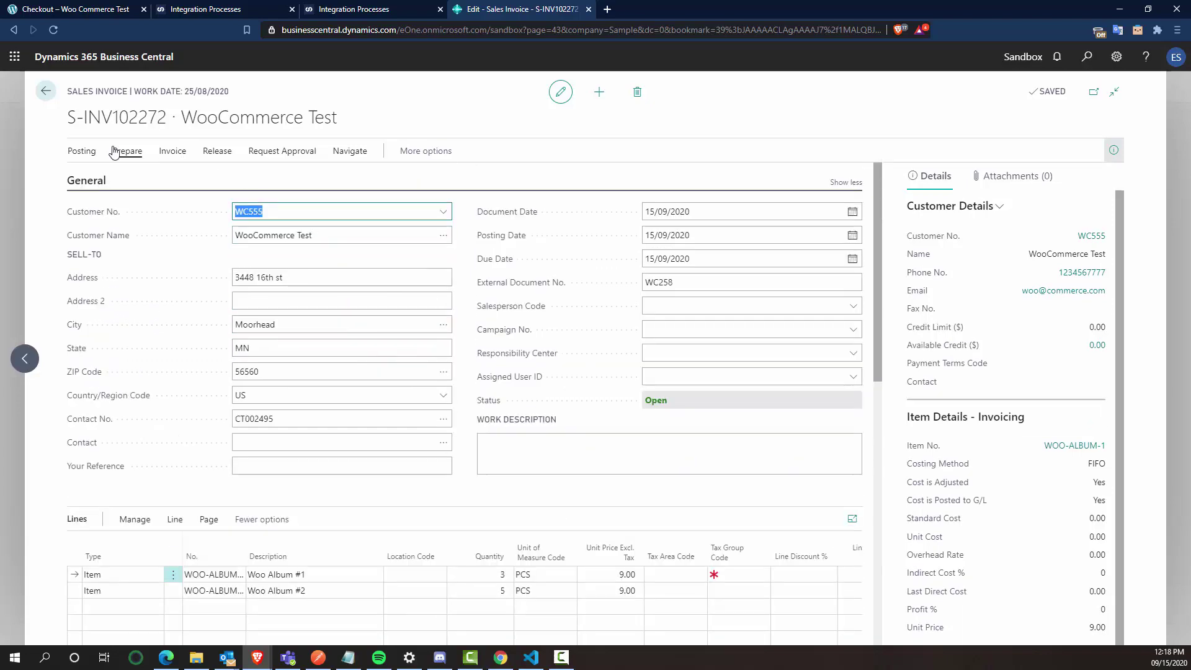
Step: Post the invoice with F9, creating posted invoice PS-INV103250 for 72.00
{"action": "left_click", "coordinate": [82, 150]}
{"action": "left_click", "coordinate": [81, 151]}
{"action": "left_click", "coordinate": [346, 303]}
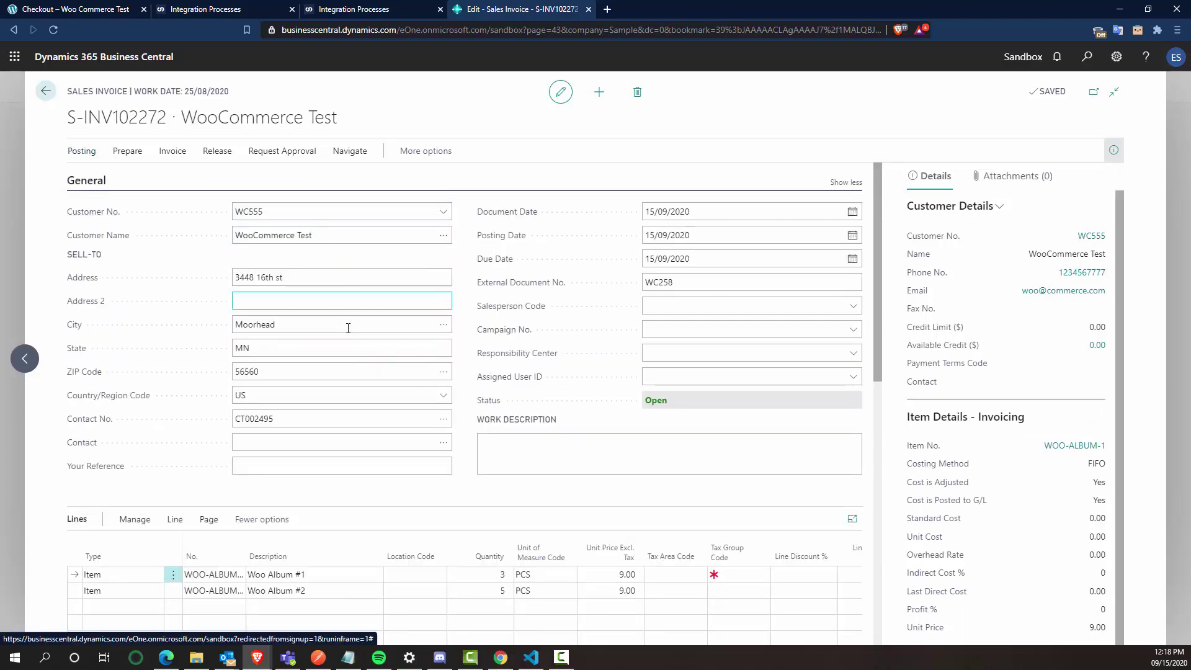
{"action": "key", "text": "F9"}
{"action": "left_click", "coordinate": [652, 389]}
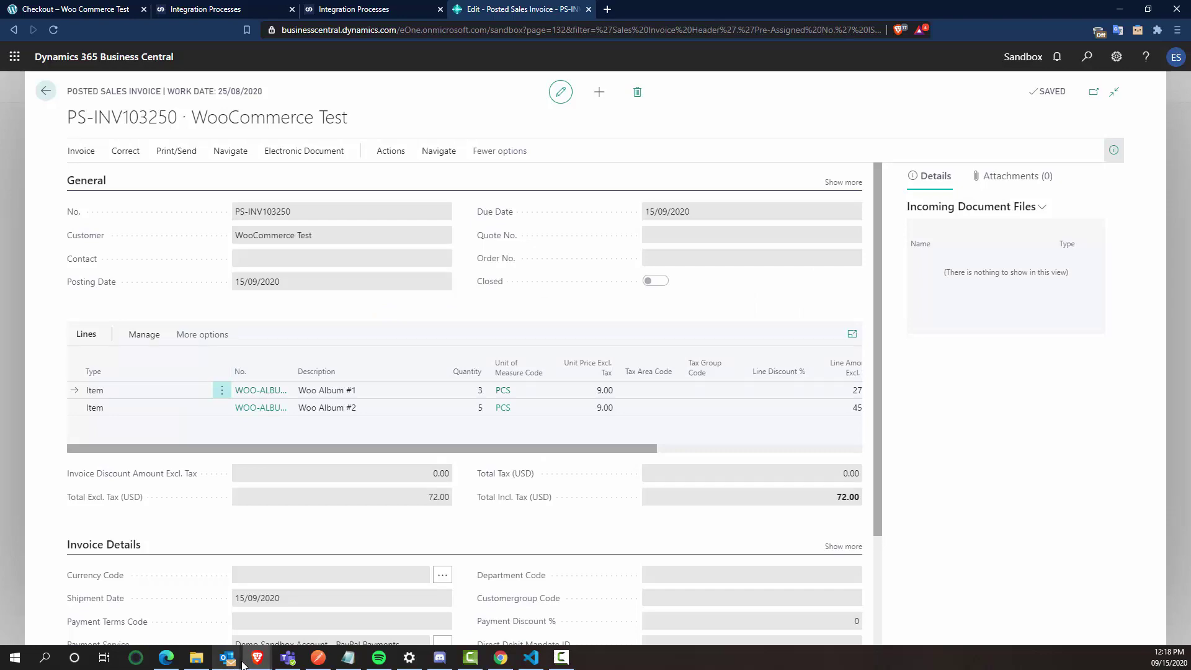
Step: On order #258, manually refund 2 × Woo Album #2 for $18.00
{"action": "left_click", "coordinate": [500, 656]}
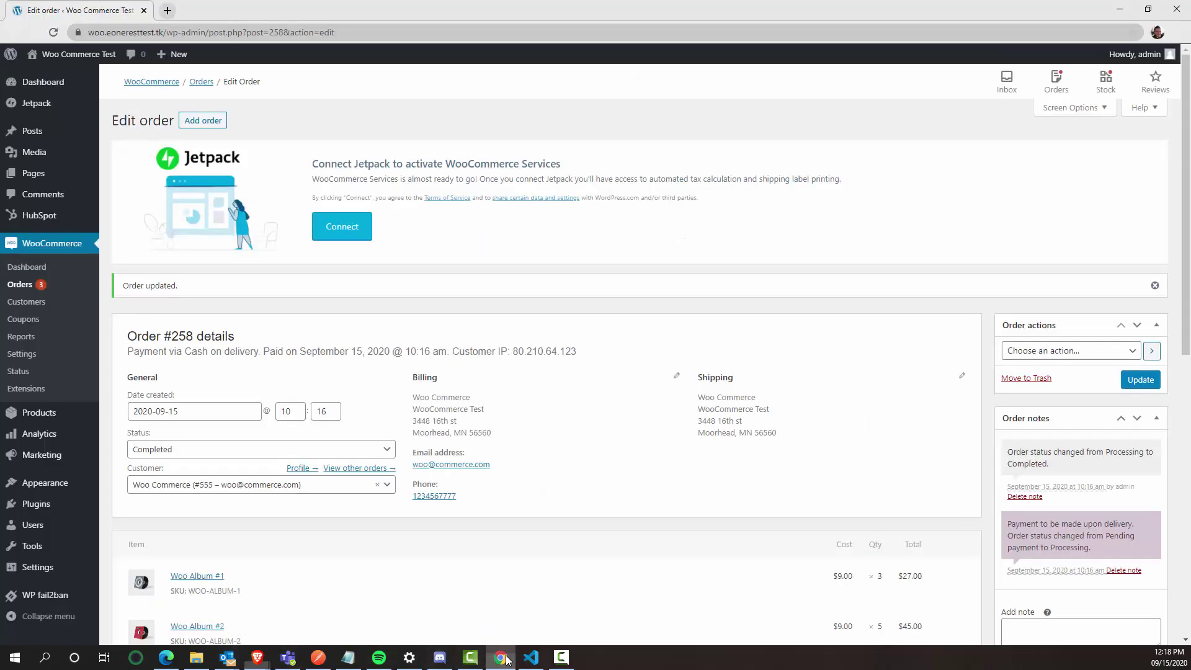
{"action": "scroll", "coordinate": [544, 372], "scroll_direction": "down", "scroll_amount": 6}
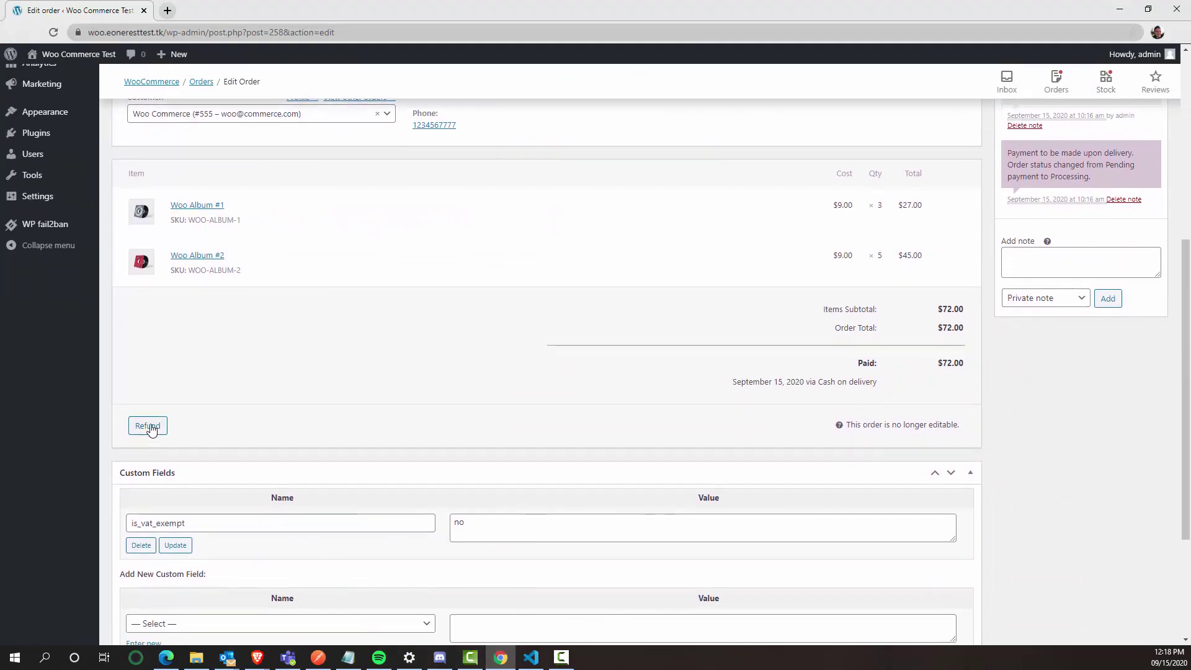
{"action": "left_click", "coordinate": [147, 426]}
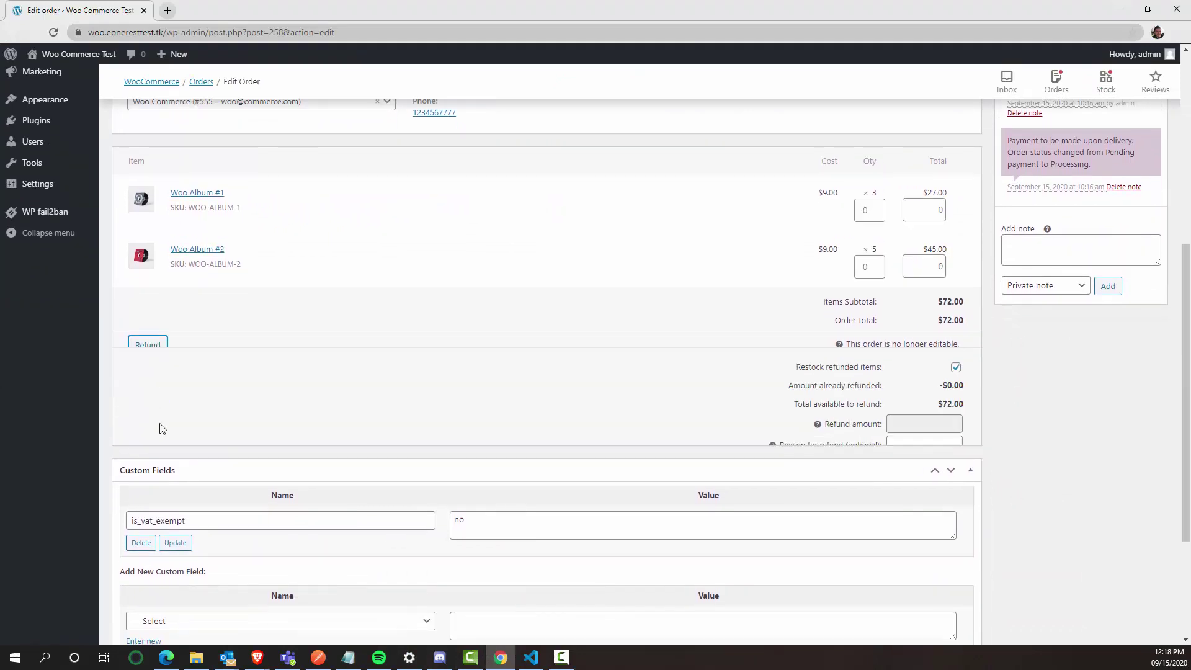
{"action": "double_click", "coordinate": [877, 263]}
{"action": "left_click", "coordinate": [639, 359]}
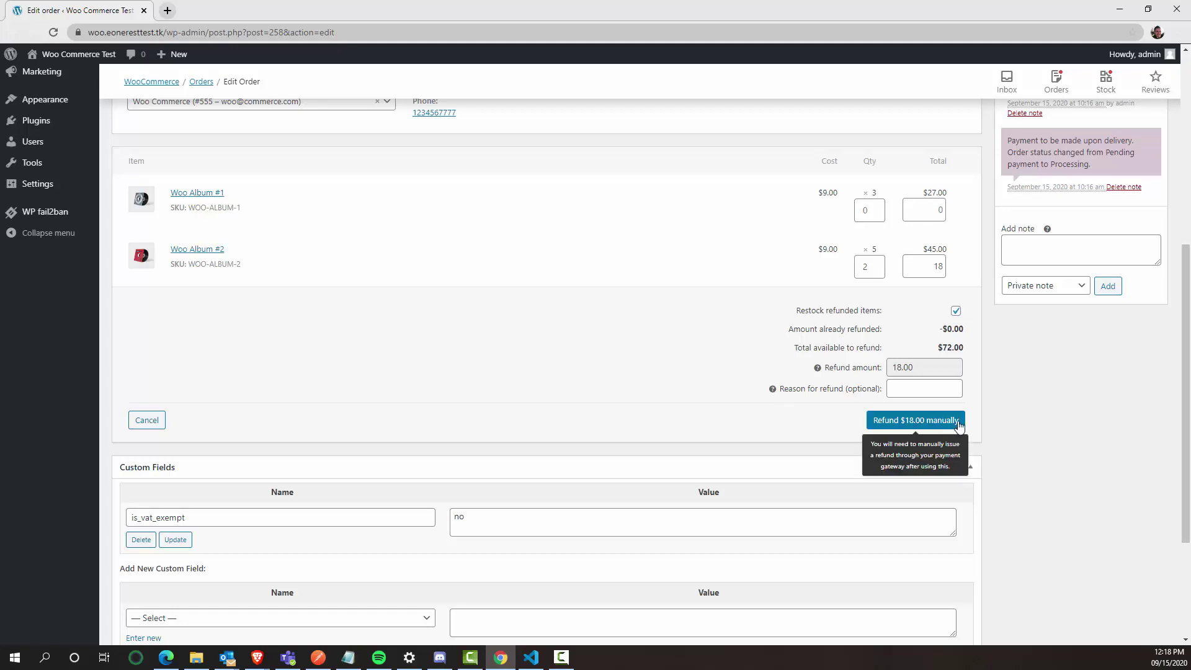
{"action": "left_click", "coordinate": [946, 421]}
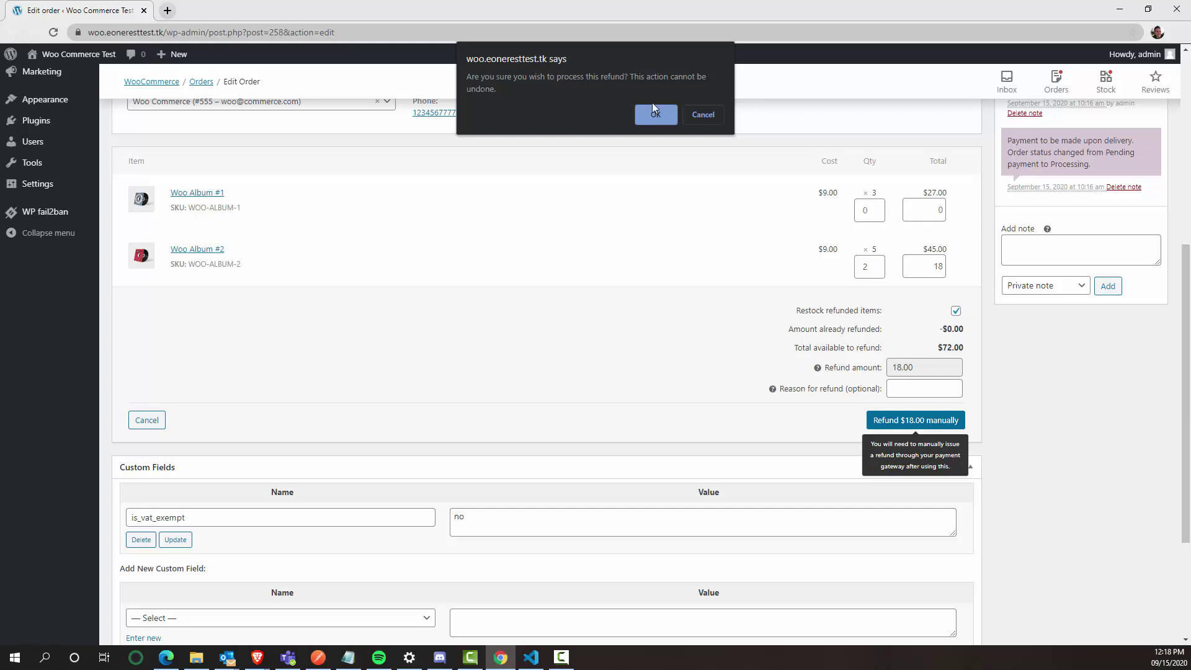
{"action": "left_click", "coordinate": [654, 115]}
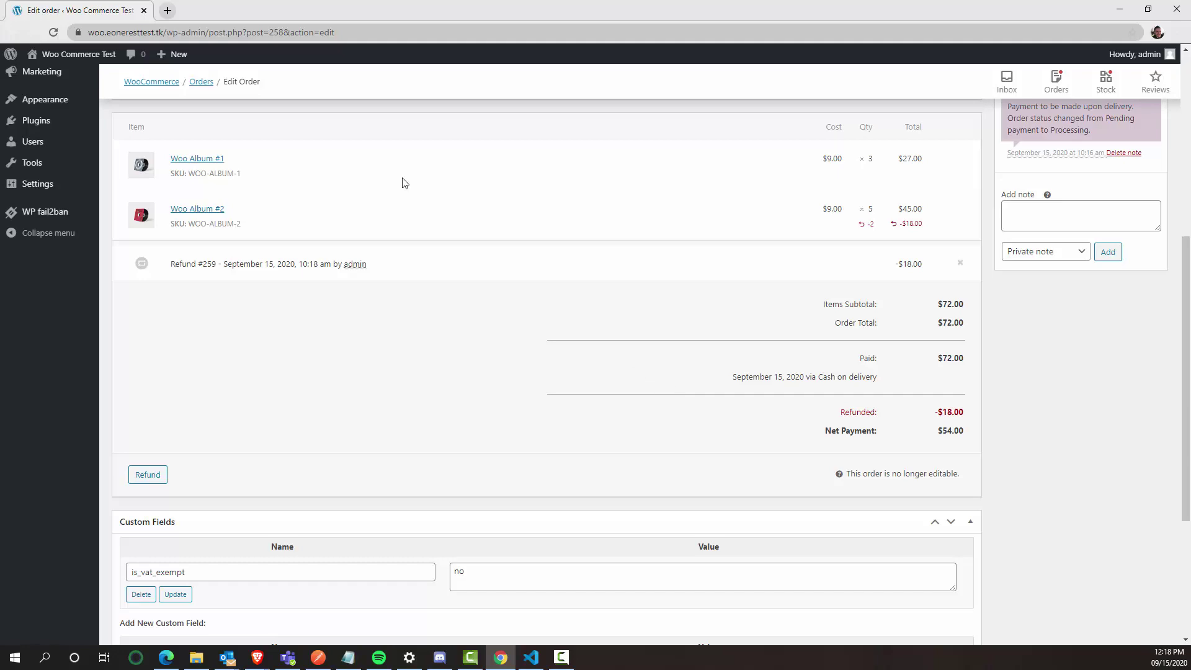
Step: Start the Woo refunds to BC credit memos integration in SmartConnect and confirm the run
{"action": "left_click", "coordinate": [1120, 9]}
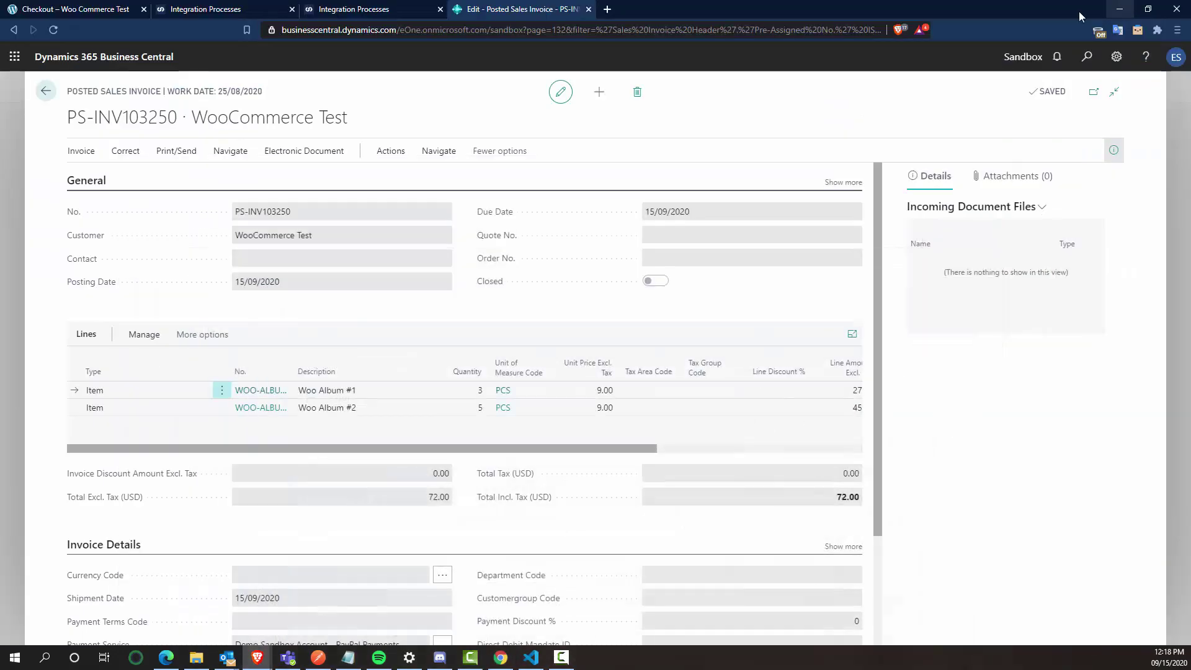
{"action": "left_click", "coordinate": [372, 9]}
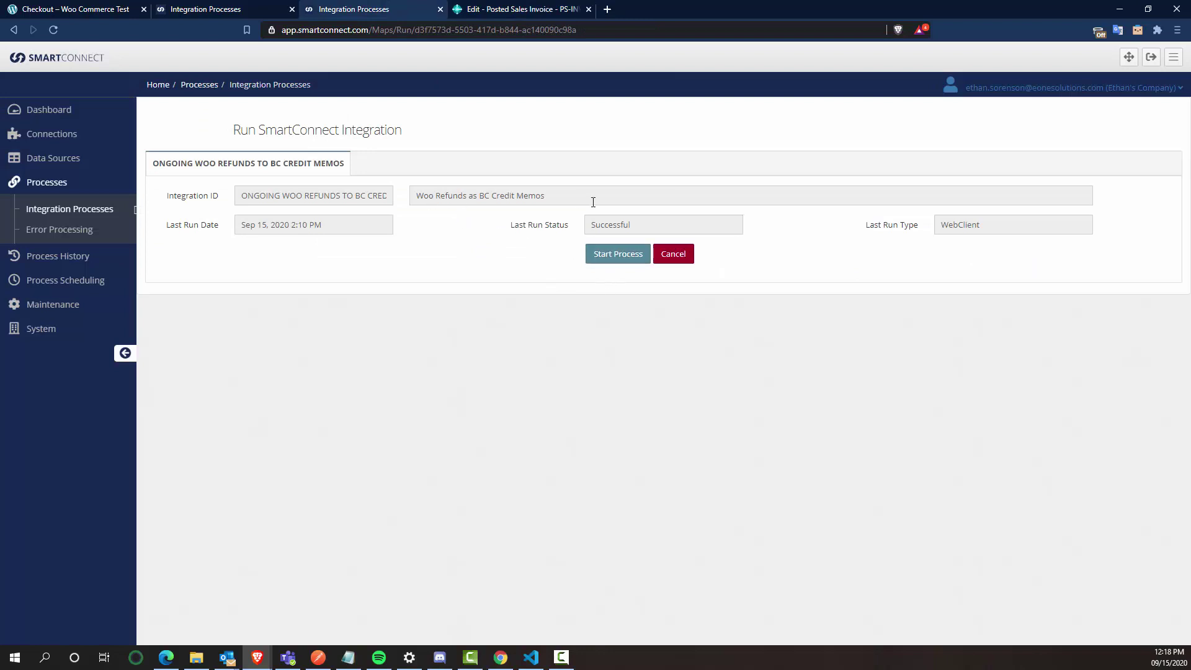
{"action": "left_click", "coordinate": [614, 260]}
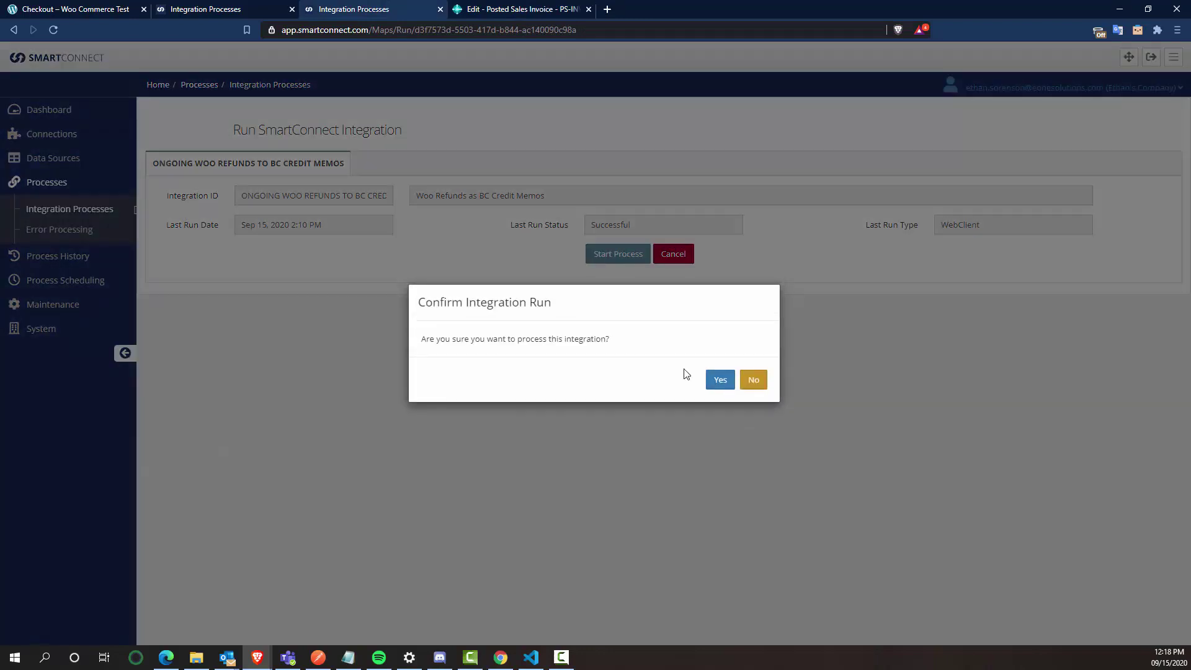
{"action": "left_click", "coordinate": [719, 381]}
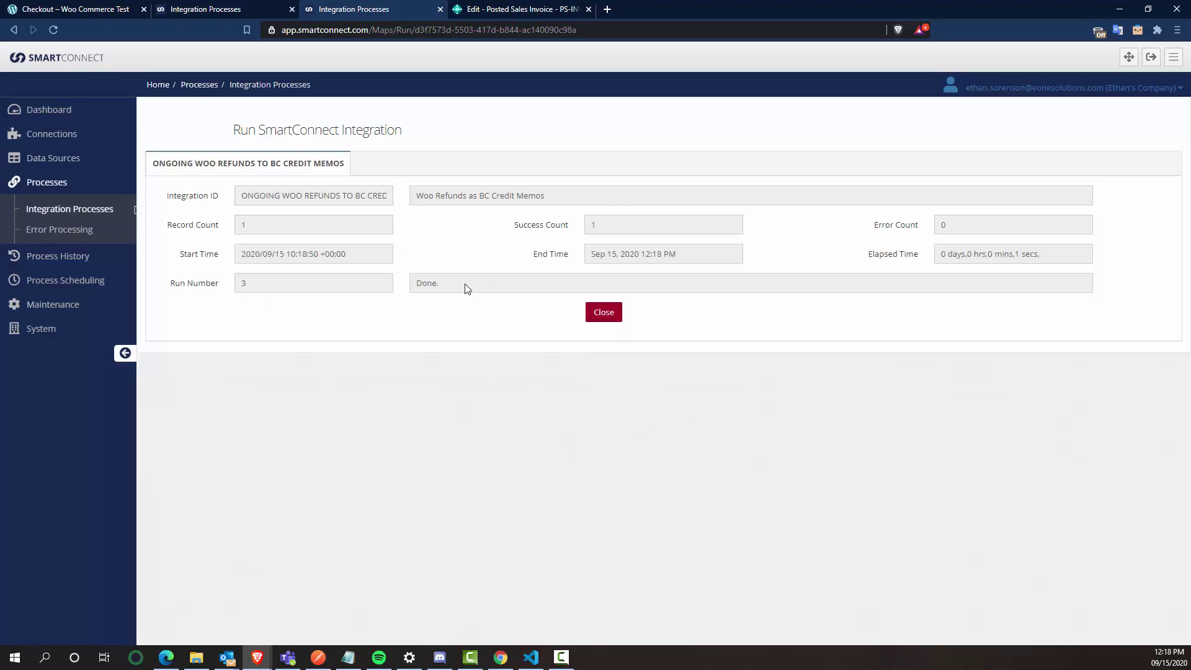
Step: In Business Central, open credit memo S-CR1015 for WooCommerce Test from Sales Credit Memos
{"action": "left_click", "coordinate": [488, 8]}
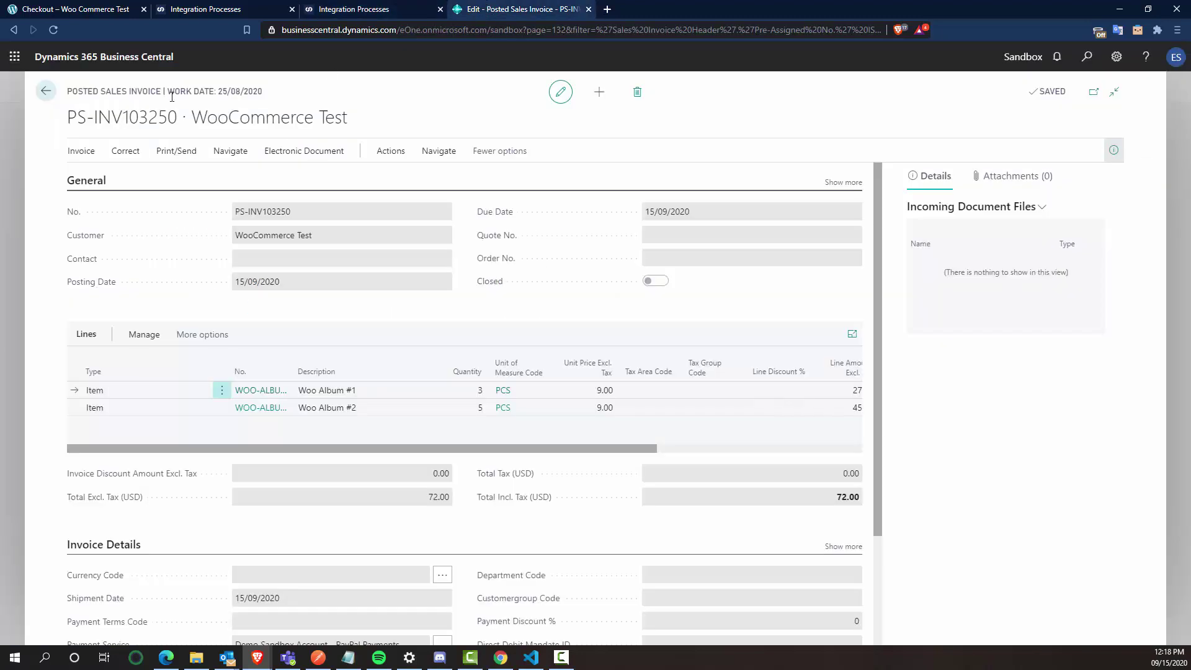
{"action": "left_click", "coordinate": [43, 91]}
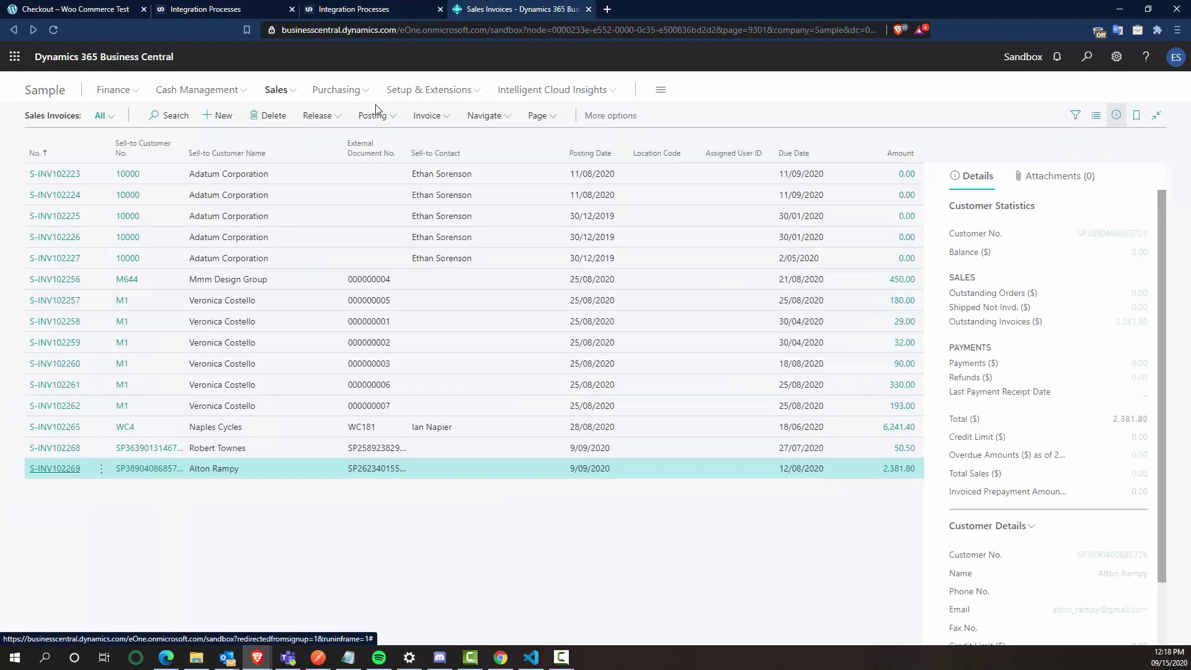
{"action": "left_click", "coordinate": [277, 91]}
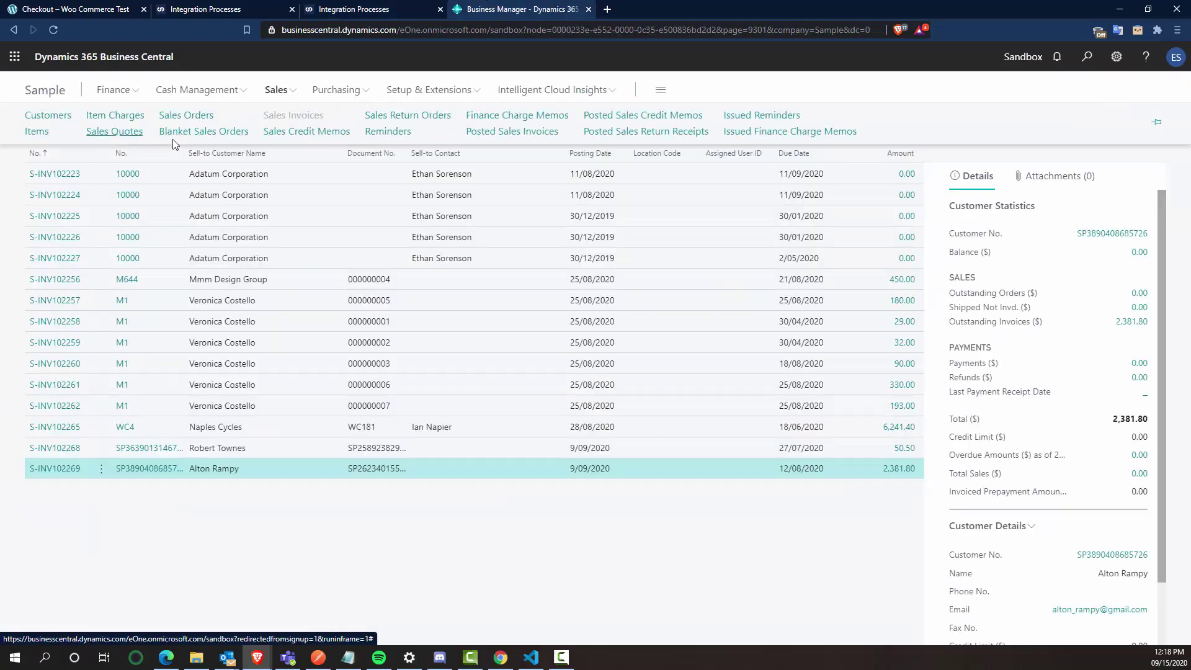
{"action": "left_click", "coordinate": [331, 137]}
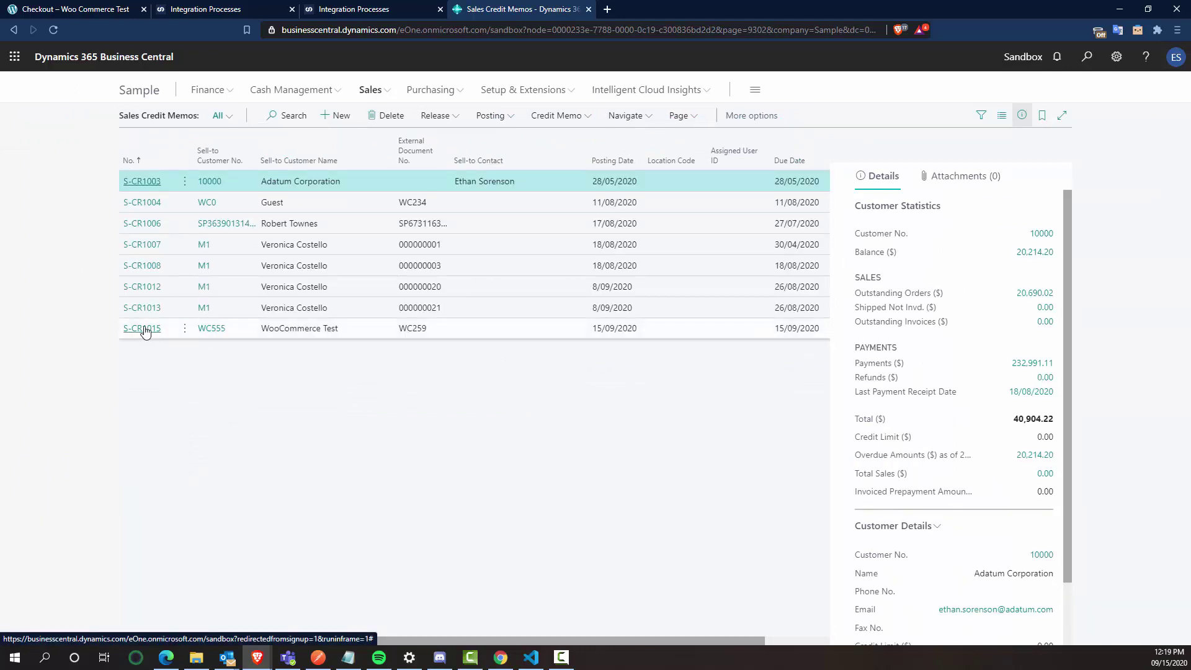
{"action": "left_click", "coordinate": [174, 332]}
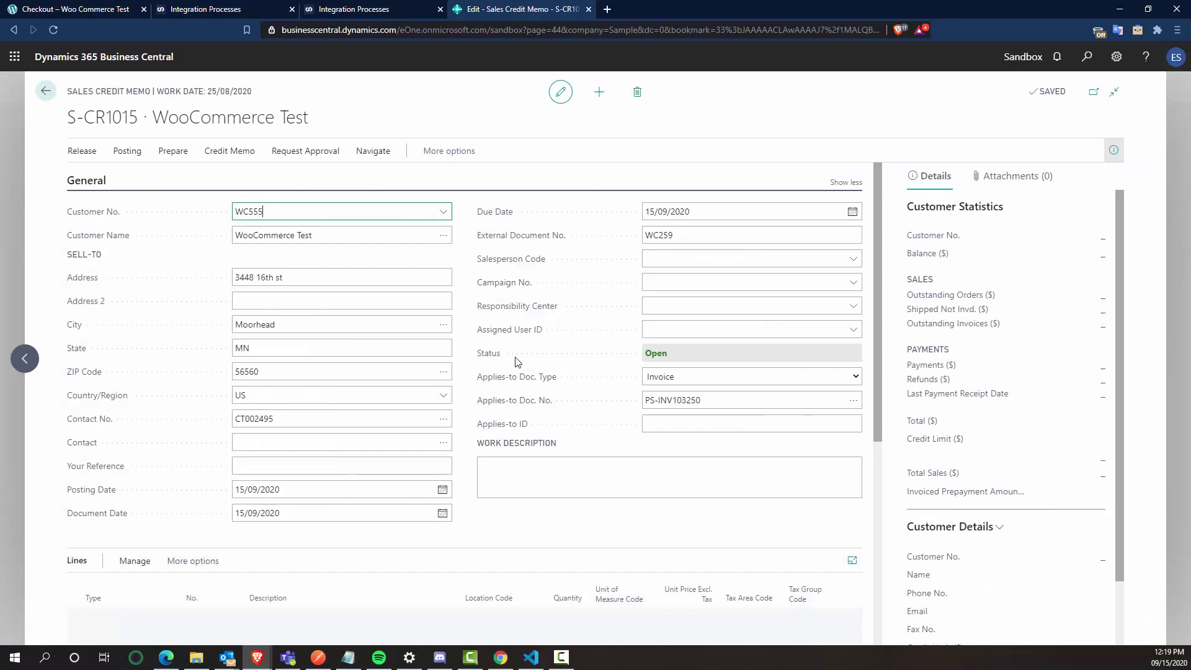